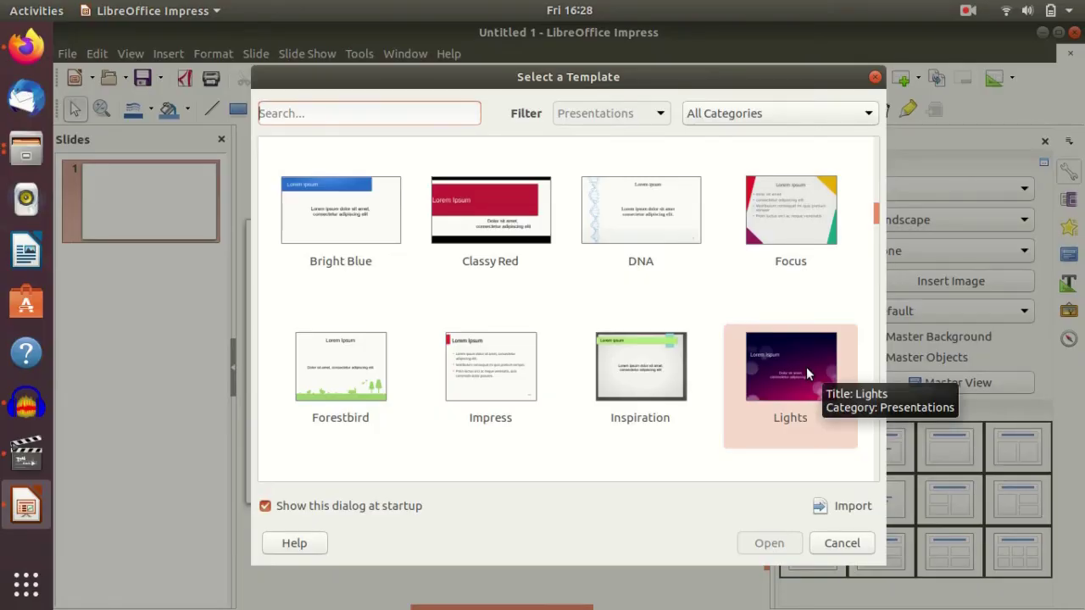
# Create a new presentation from the Lights template
pyautogui.click(806, 367)
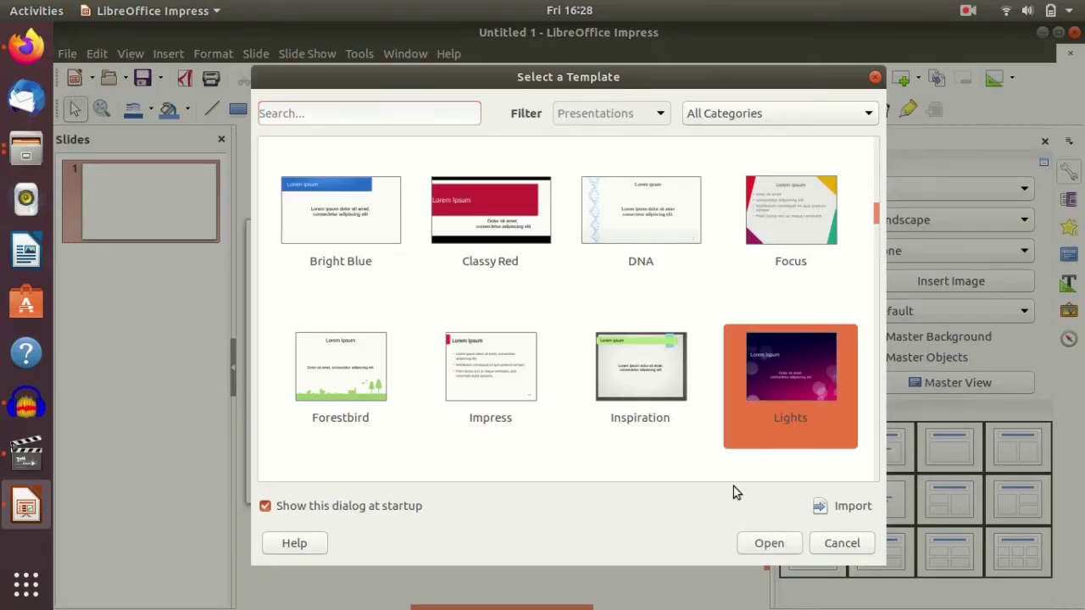
pyautogui.click(770, 543)
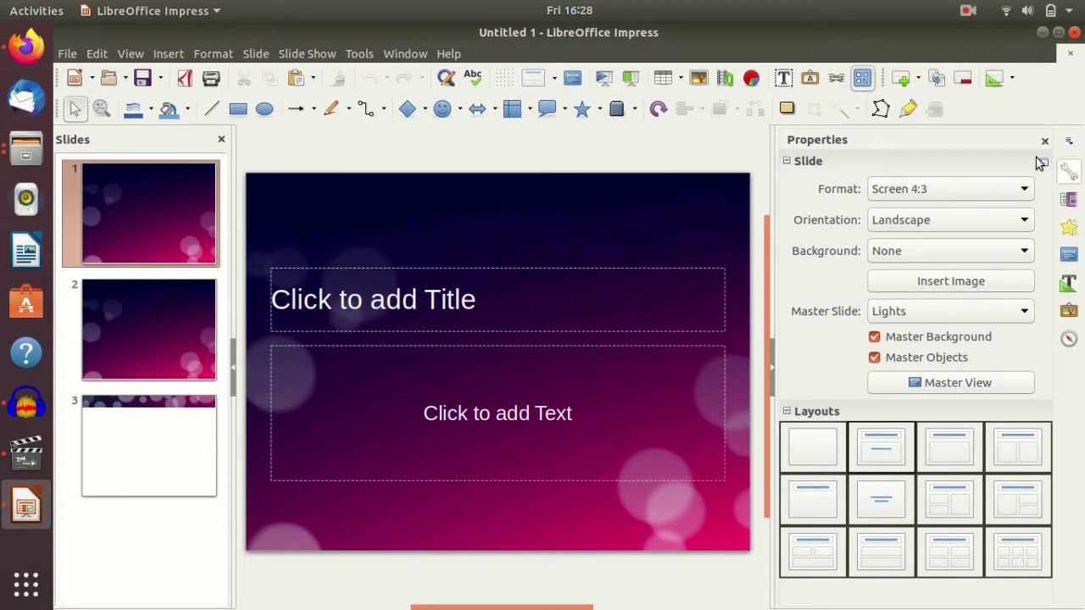
pyautogui.click(1070, 229)
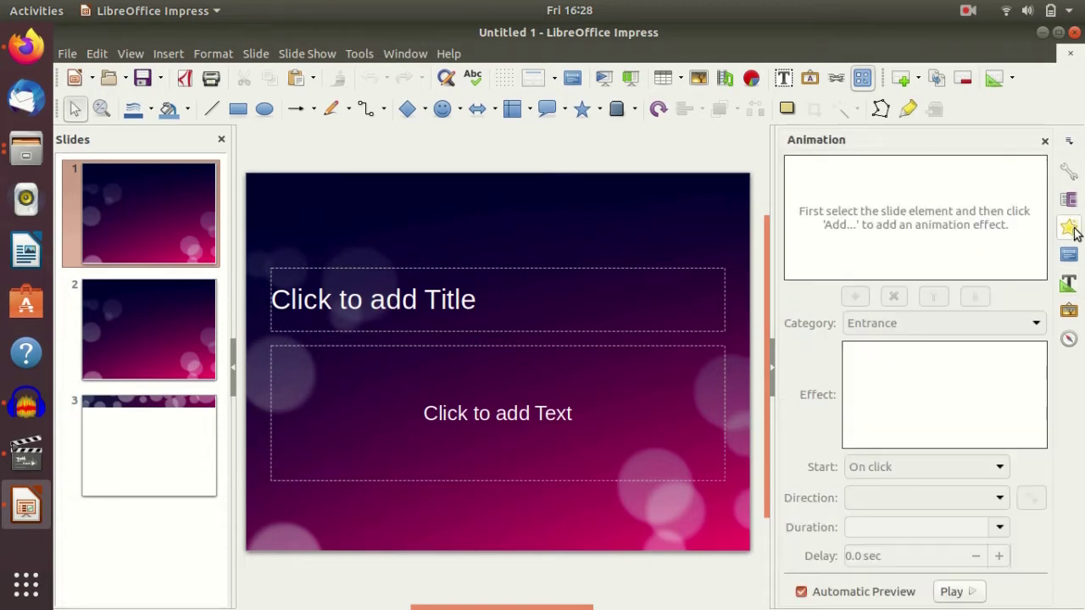
pyautogui.click(1073, 256)
pyautogui.click(1073, 170)
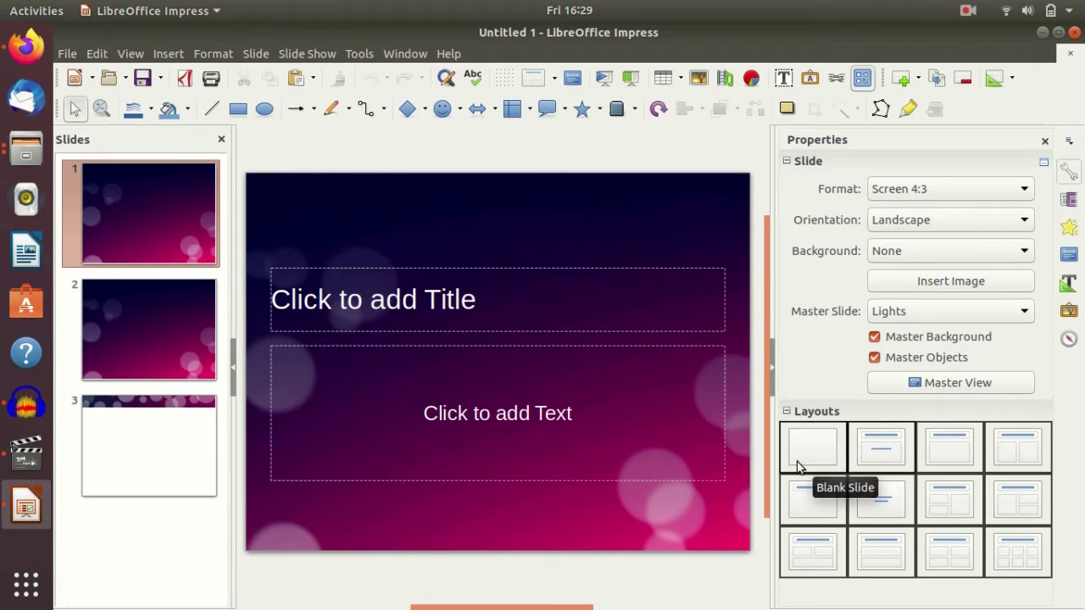
pyautogui.click(138, 54)
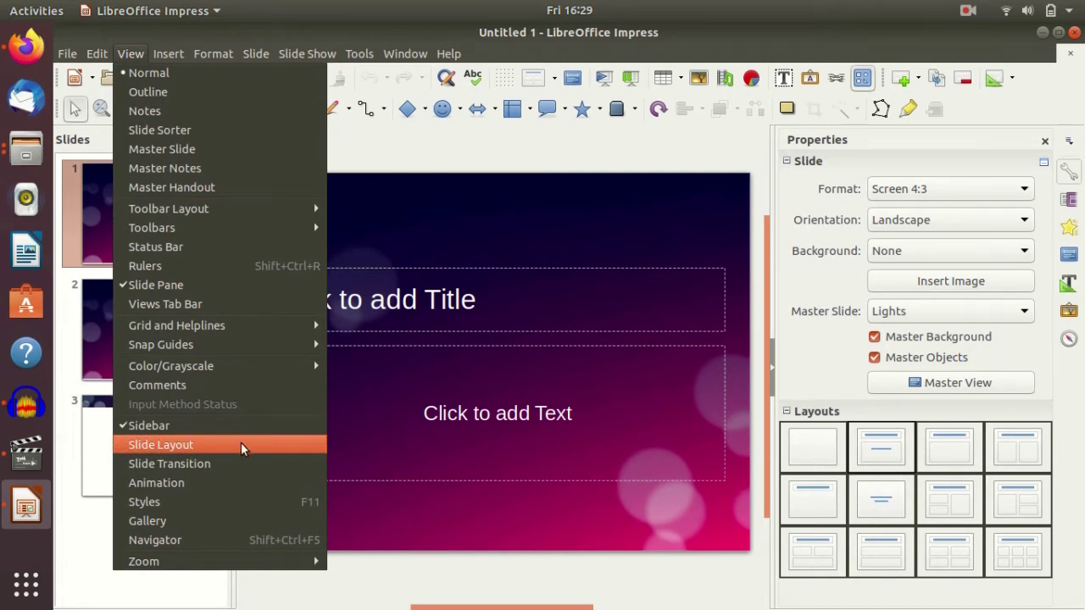
pyautogui.click(639, 431)
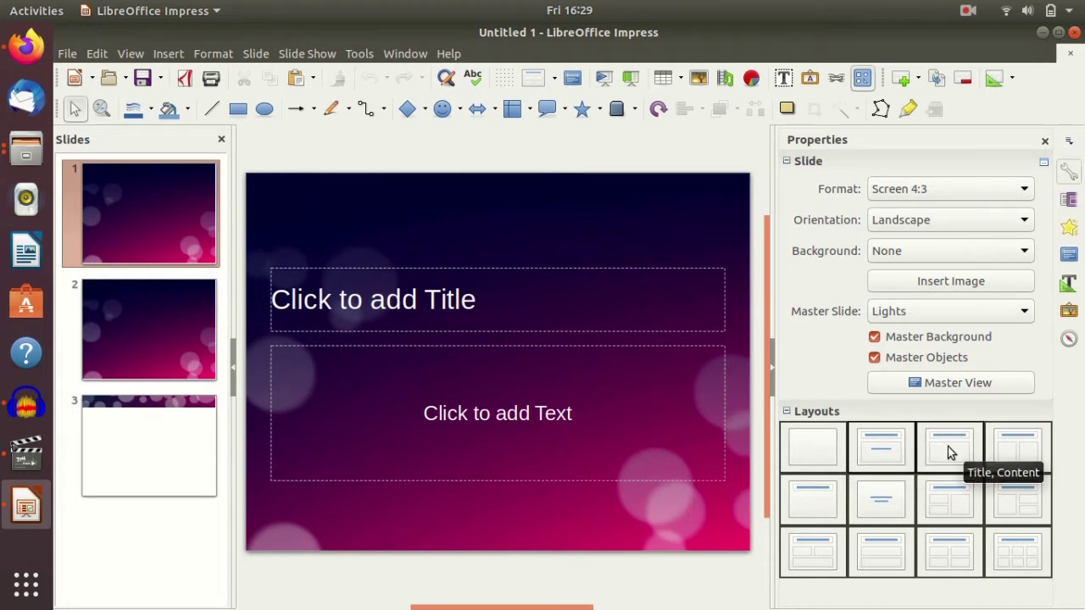
pyautogui.click(816, 453)
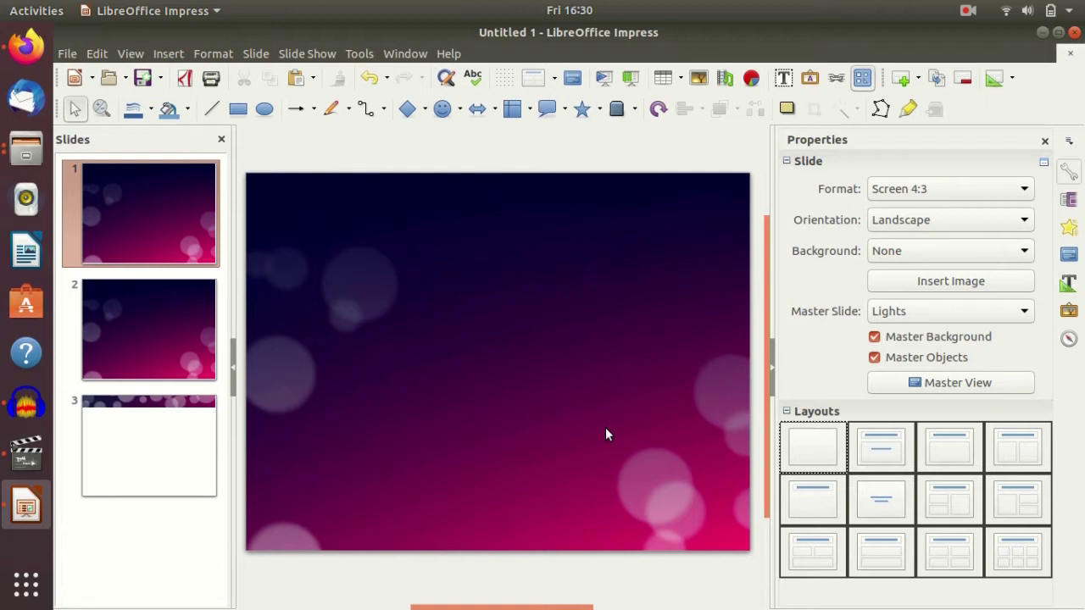
pyautogui.click(882, 450)
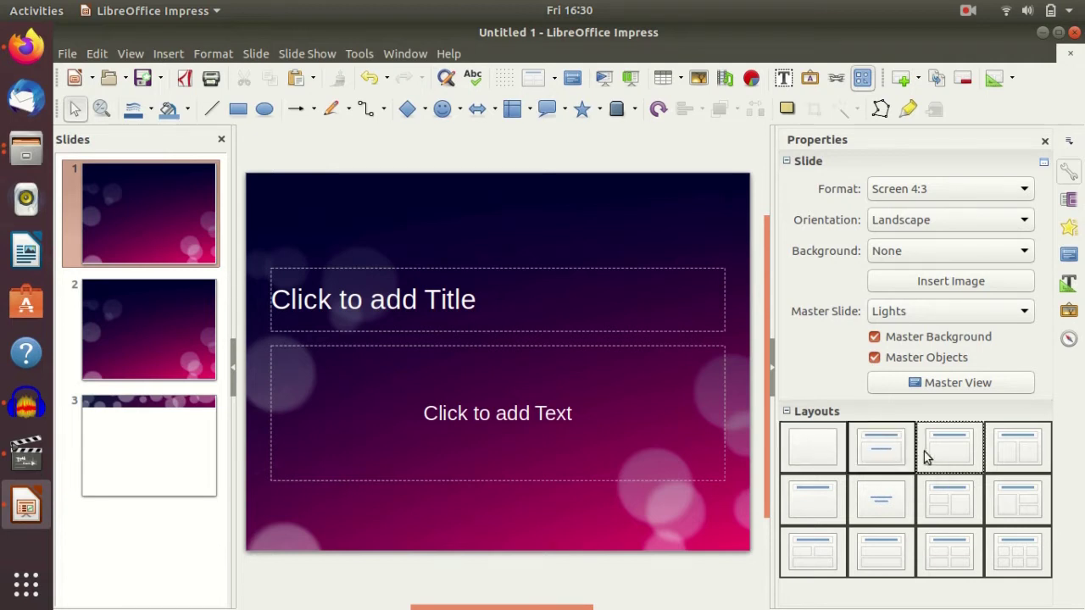
pyautogui.click(951, 452)
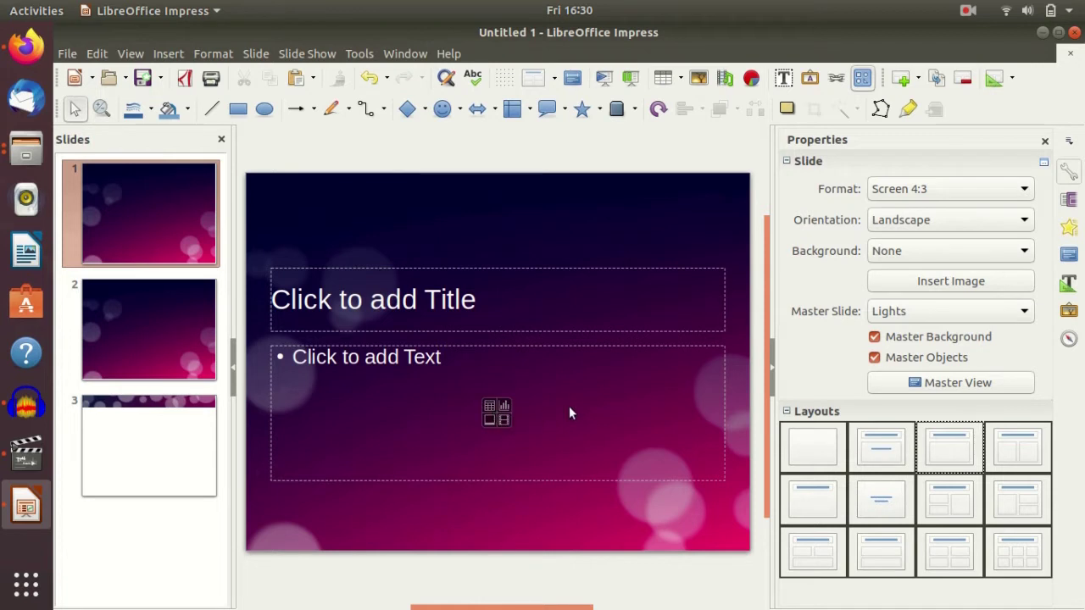
pyautogui.click(1015, 461)
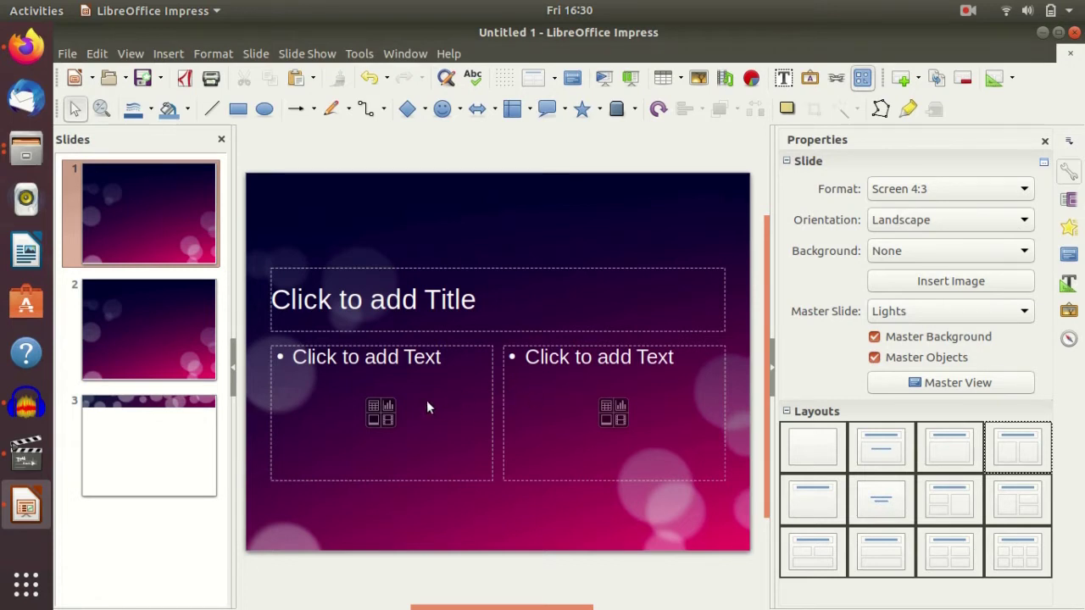
pyautogui.click(803, 452)
pyautogui.click(946, 512)
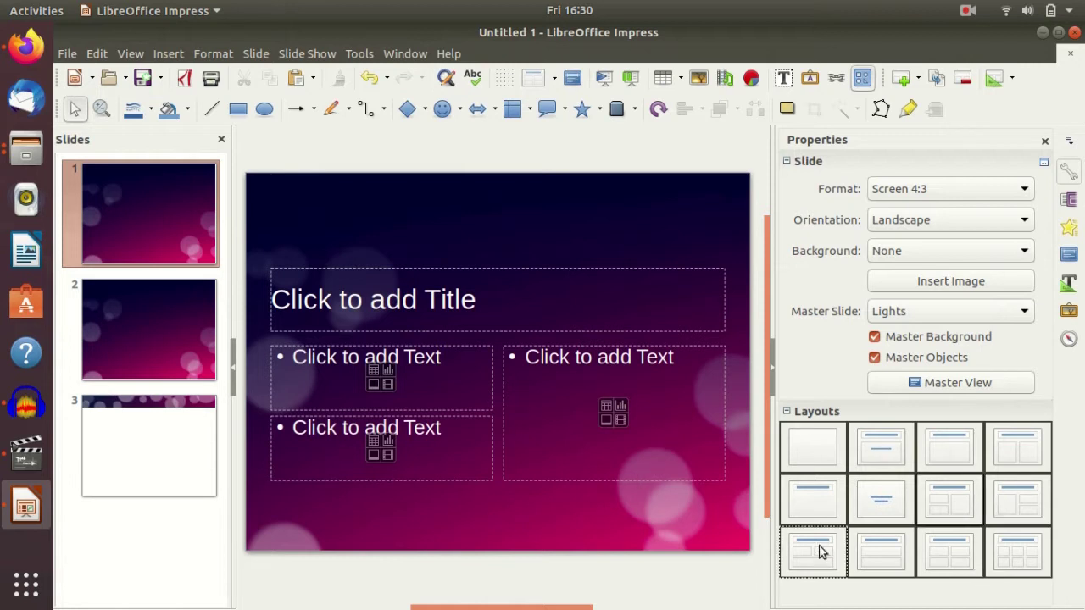
pyautogui.click(948, 552)
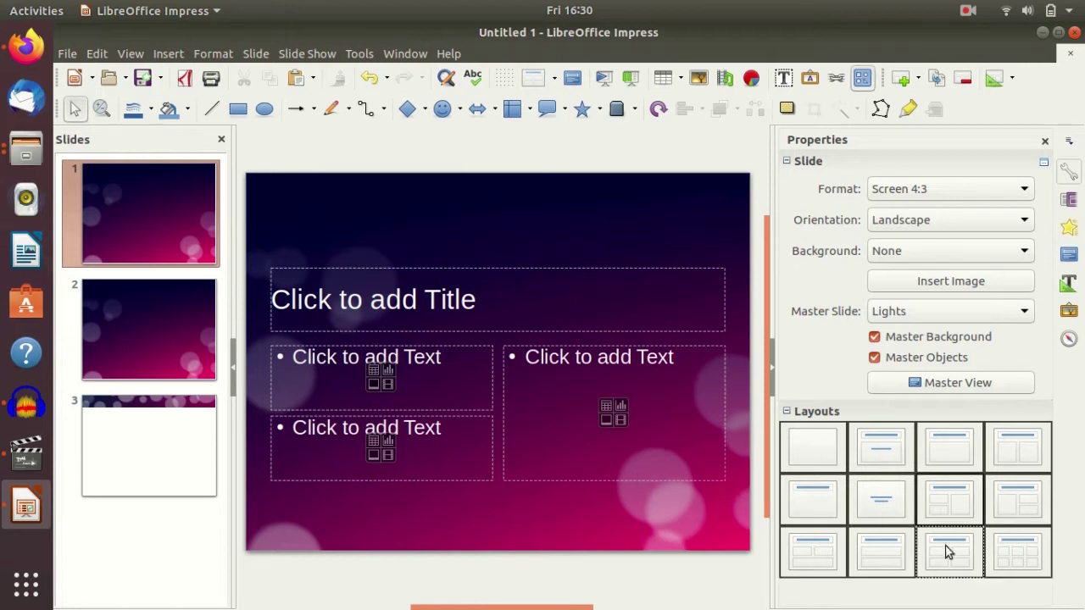
pyautogui.click(1024, 558)
pyautogui.click(874, 561)
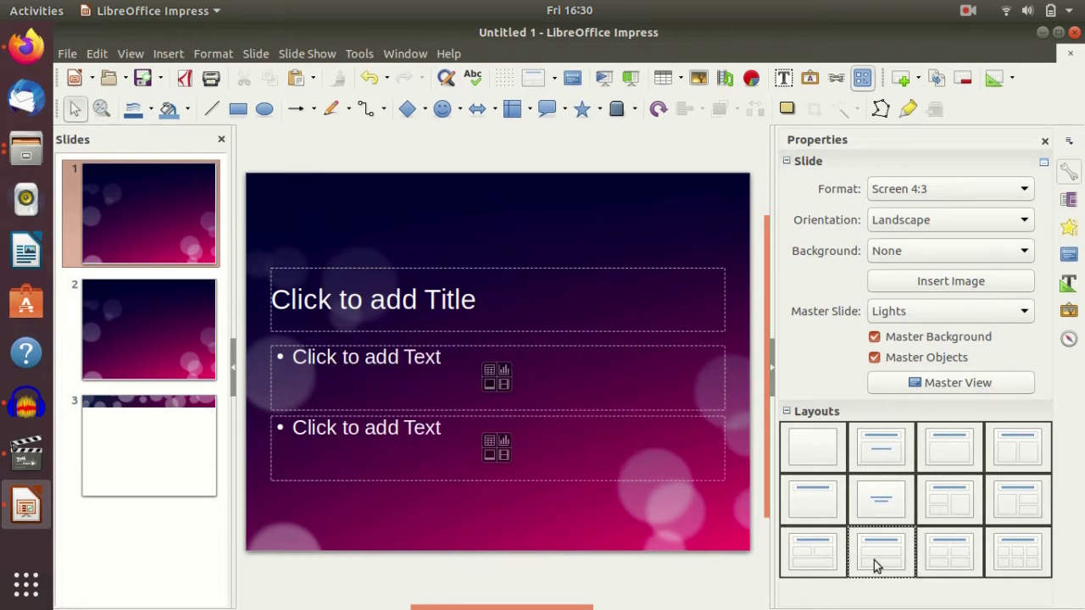
pyautogui.click(891, 443)
pyautogui.click(962, 451)
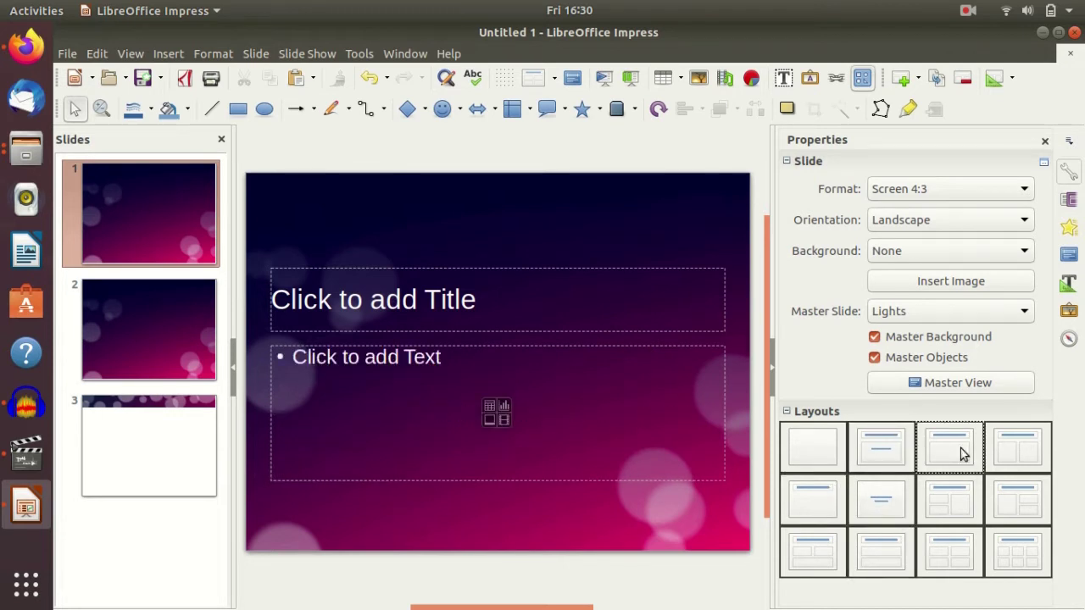
pyautogui.click(880, 448)
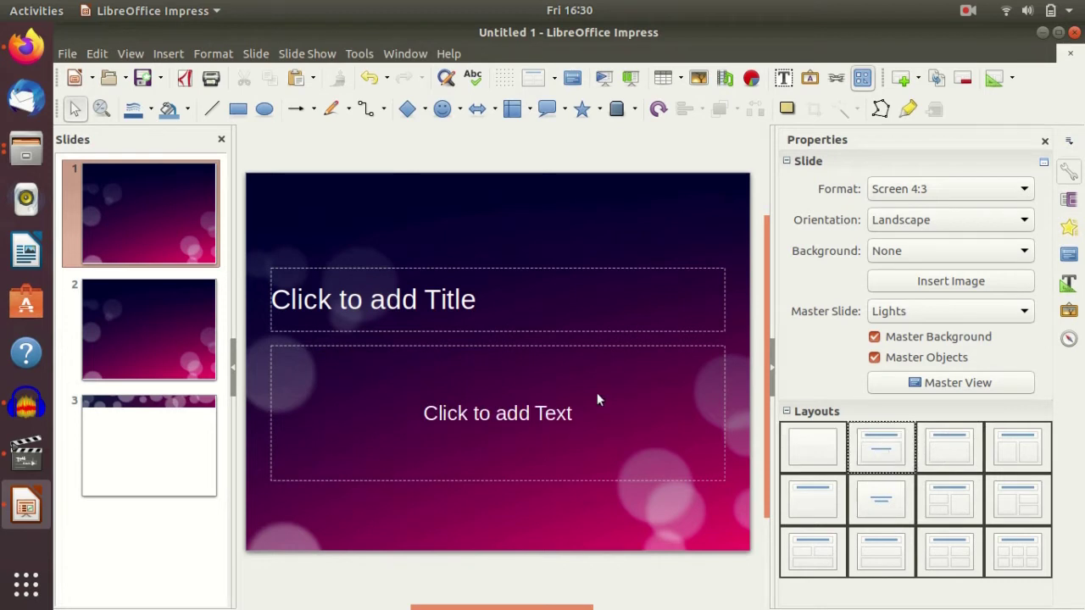
pyautogui.click(442, 295)
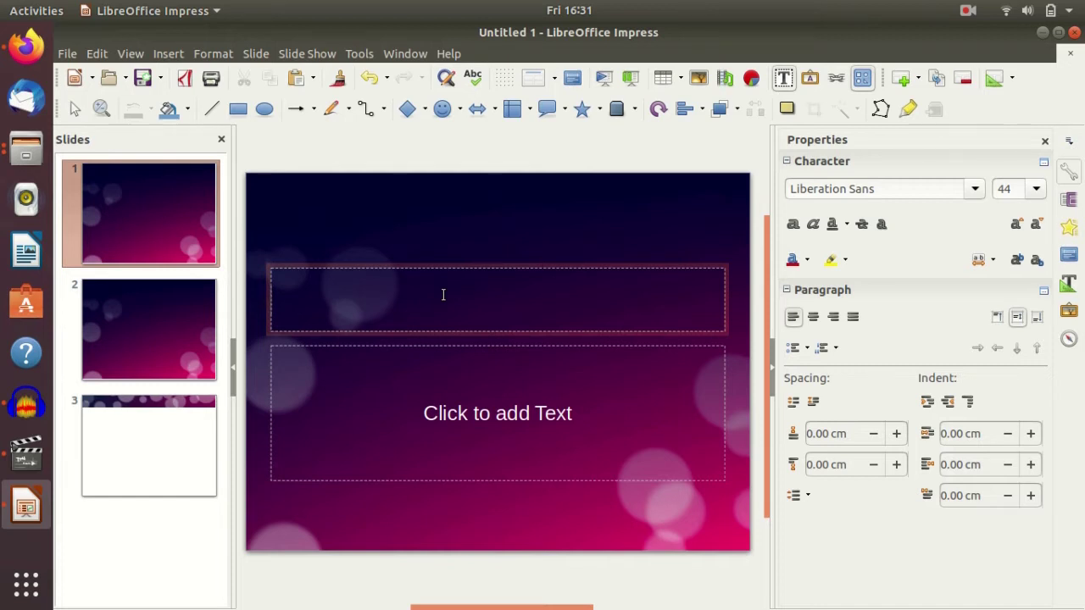
# Type 'SOLAR SYSTEM' into the slide 1 title placeholder
pyautogui.click(438, 391)
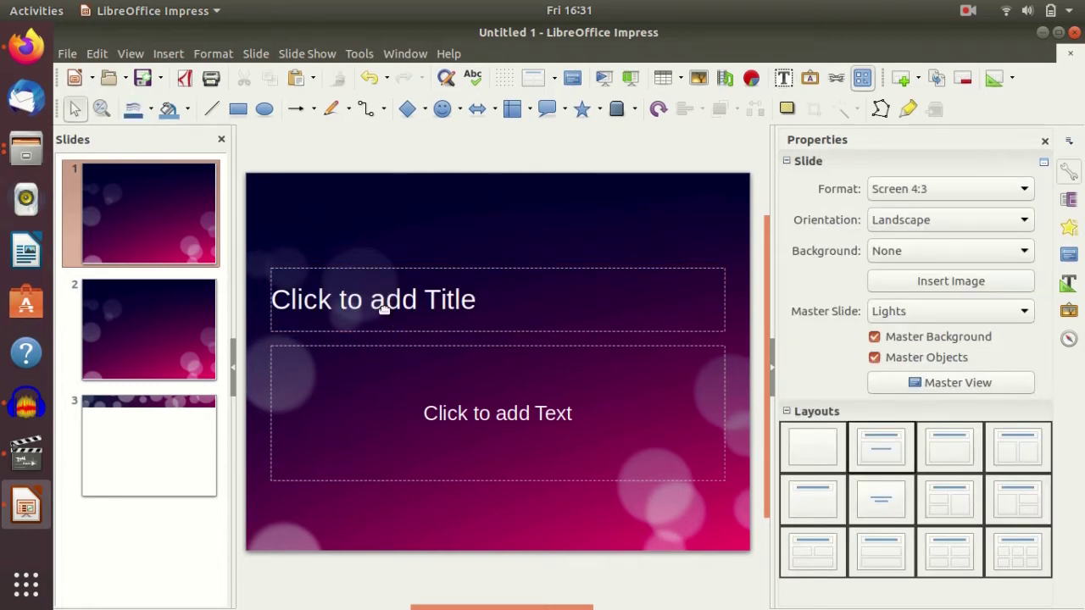
pyautogui.click(383, 304)
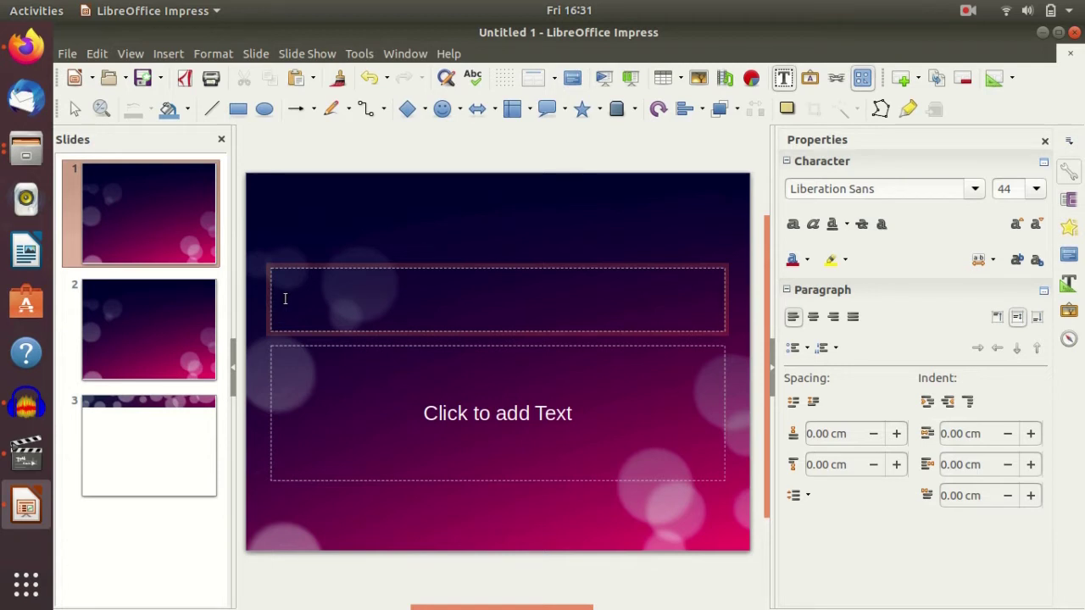
pyautogui.write('S')
pyautogui.write('OLAR ')
pyautogui.write('SY')
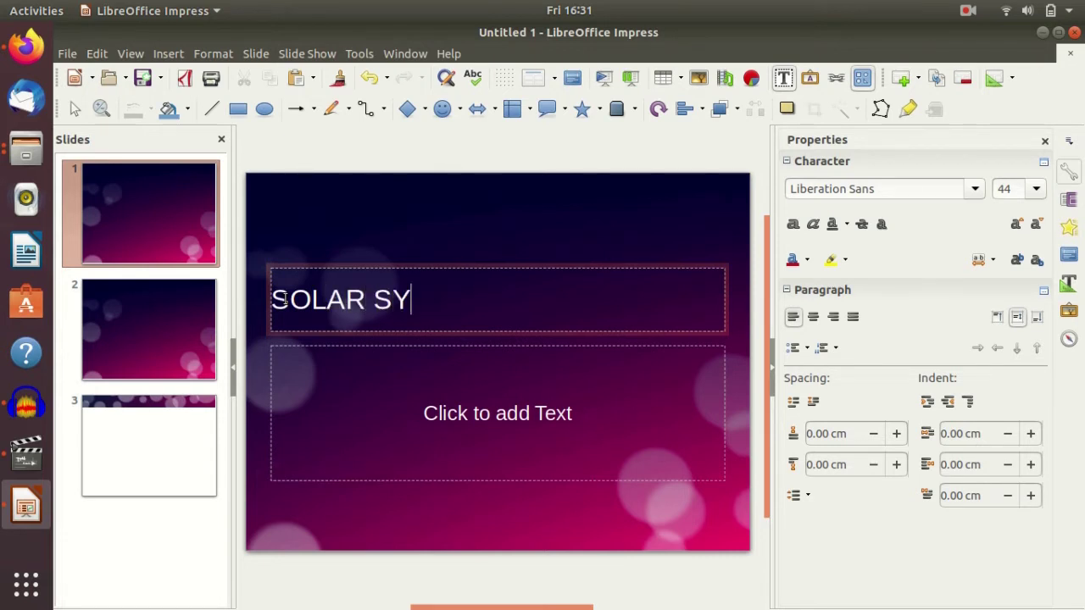
pyautogui.write('STE')
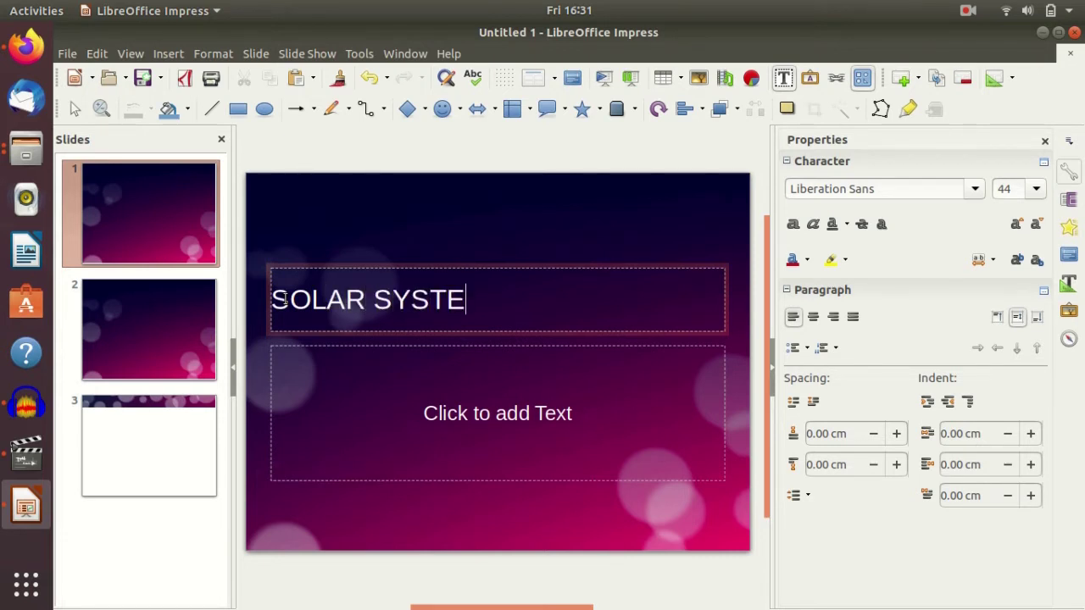
pyautogui.write('M')
# Select the whole SOLAR SYSTEM title text, ready for formatting
pyautogui.click(490, 230)
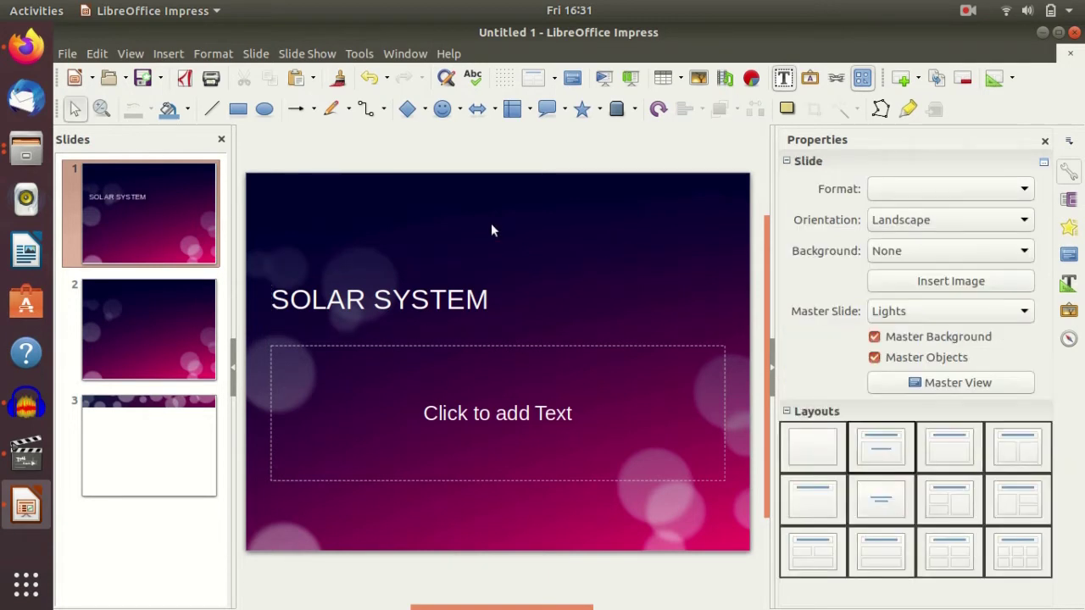
pyautogui.click(427, 302)
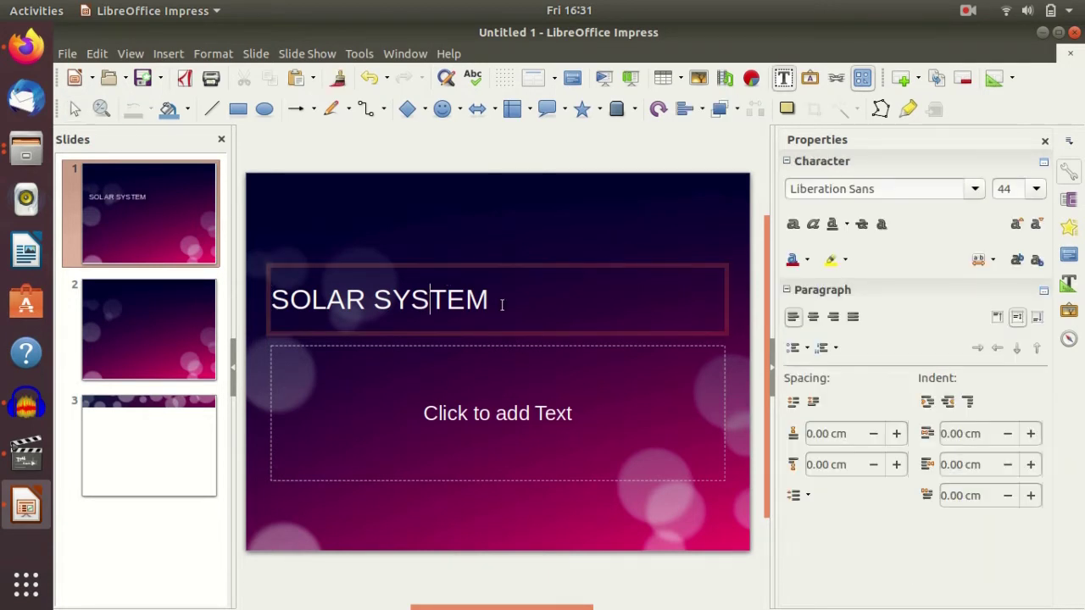
pyautogui.moveTo(502, 305); pyautogui.dragTo(288, 298)
pyautogui.moveTo(284, 298); pyautogui.dragTo(271, 298)
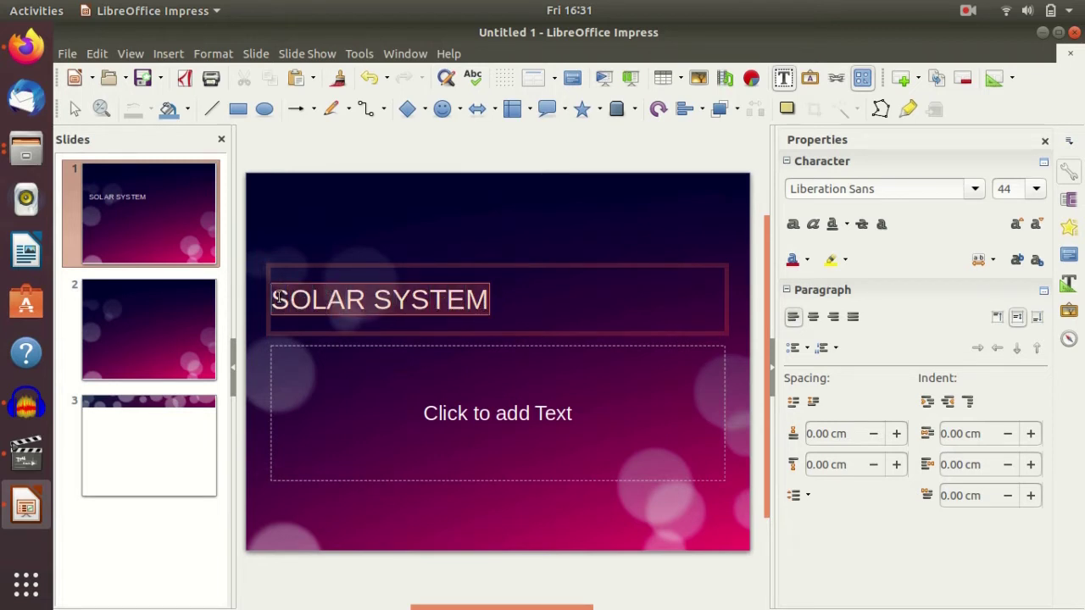
pyautogui.click(485, 303)
pyautogui.click(480, 219)
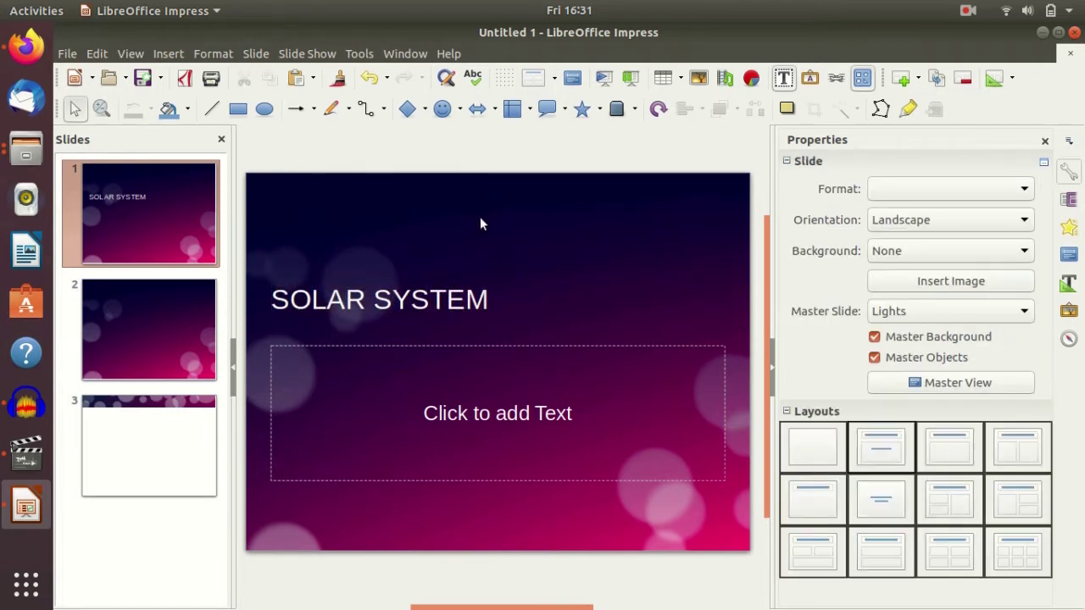
pyautogui.click(455, 412)
pyautogui.click(455, 303)
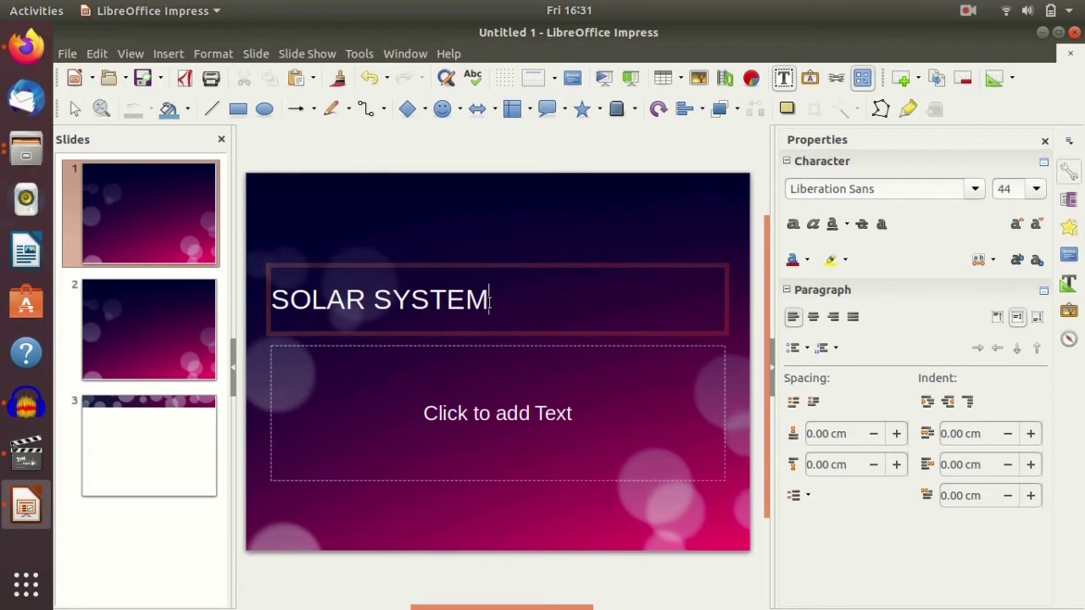
pyautogui.moveTo(490, 302); pyautogui.dragTo(268, 309)
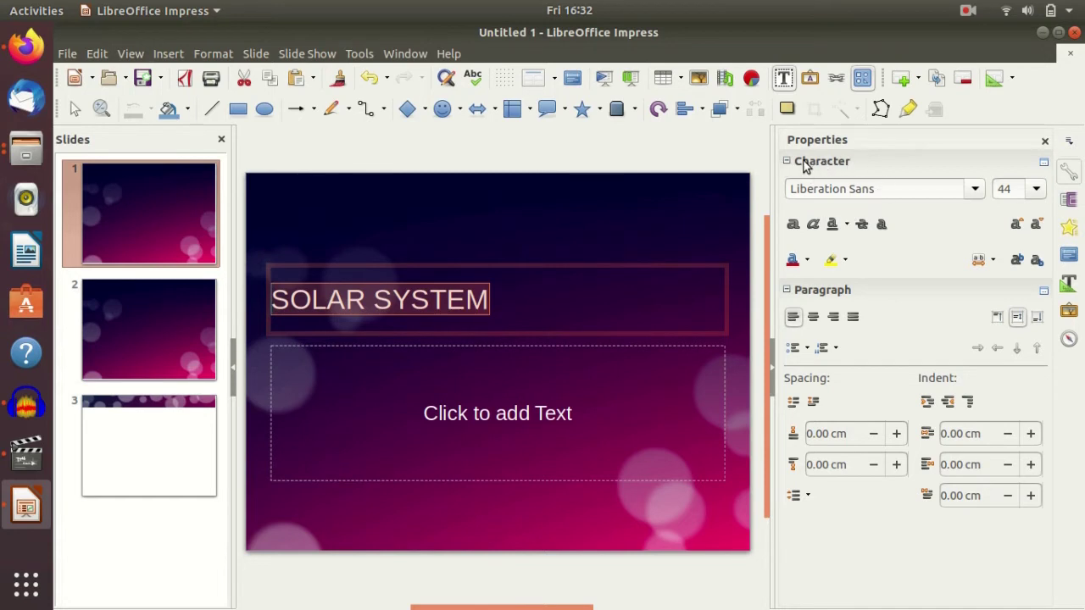
# Set the title font to Garuda at size 60
pyautogui.click(976, 191)
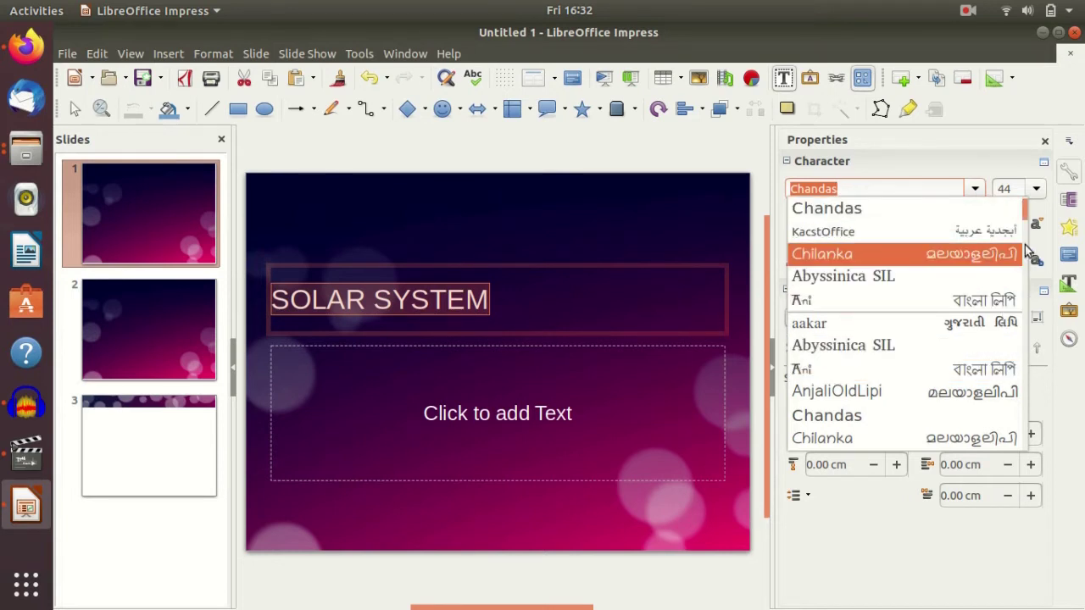
pyautogui.scroll(-4, 1029, 214)
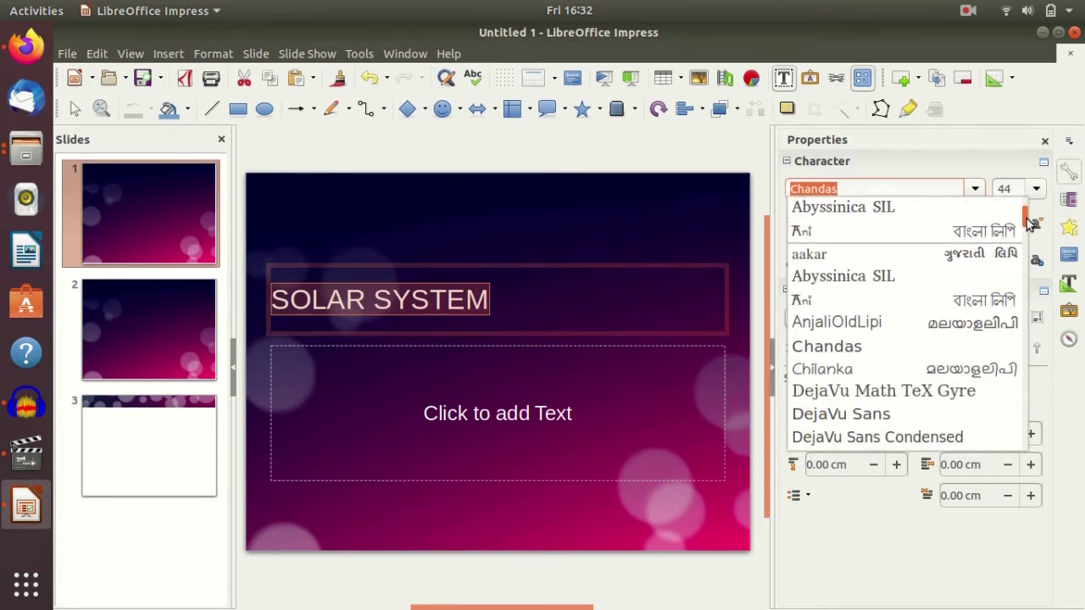
pyautogui.click(824, 324)
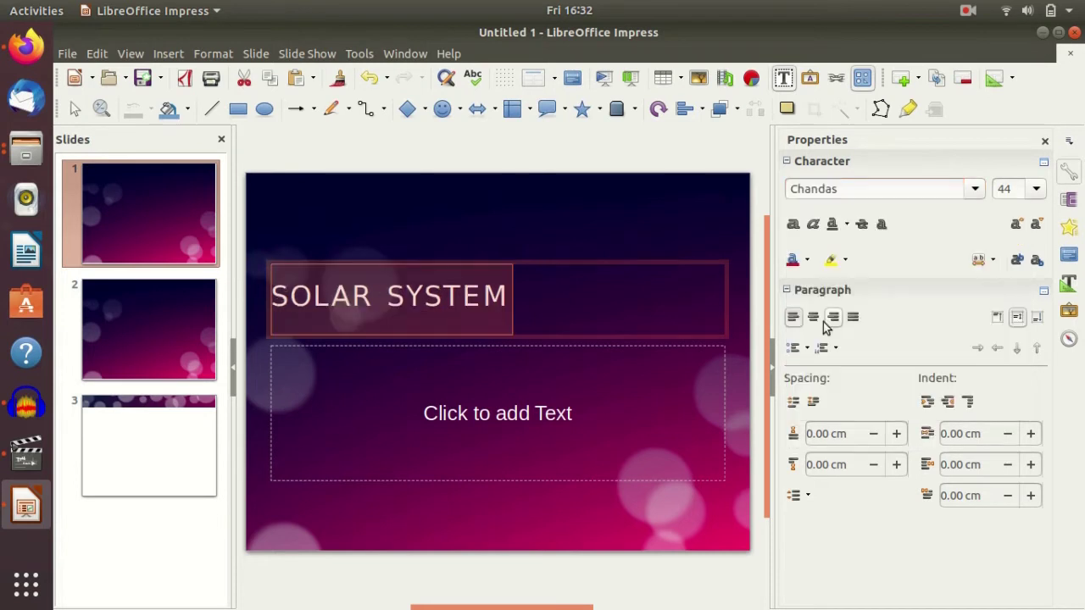
pyautogui.click(975, 188)
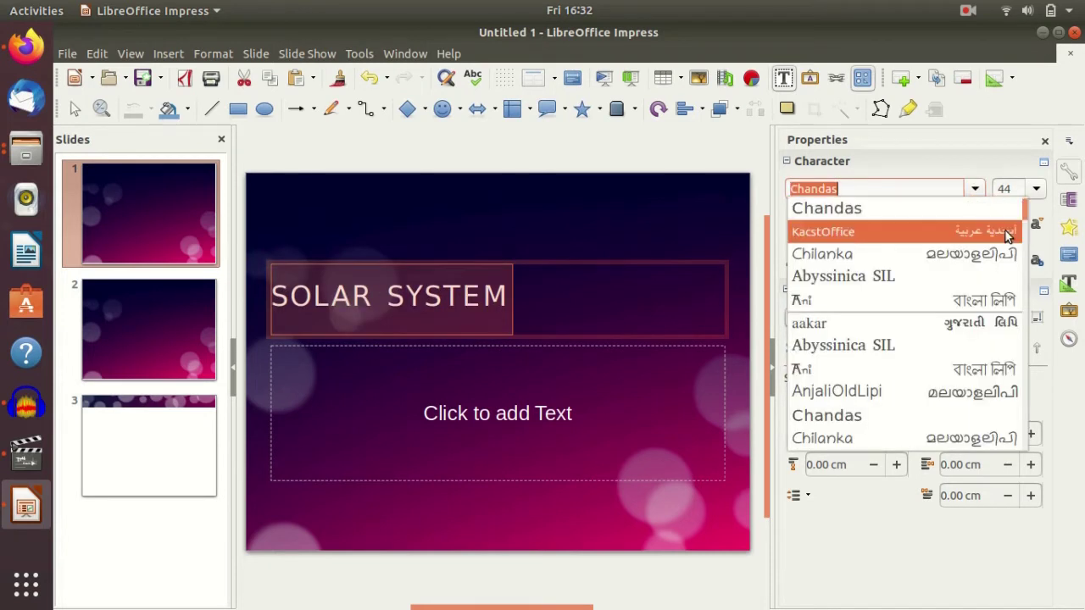
pyautogui.click(1033, 224)
pyautogui.click(975, 190)
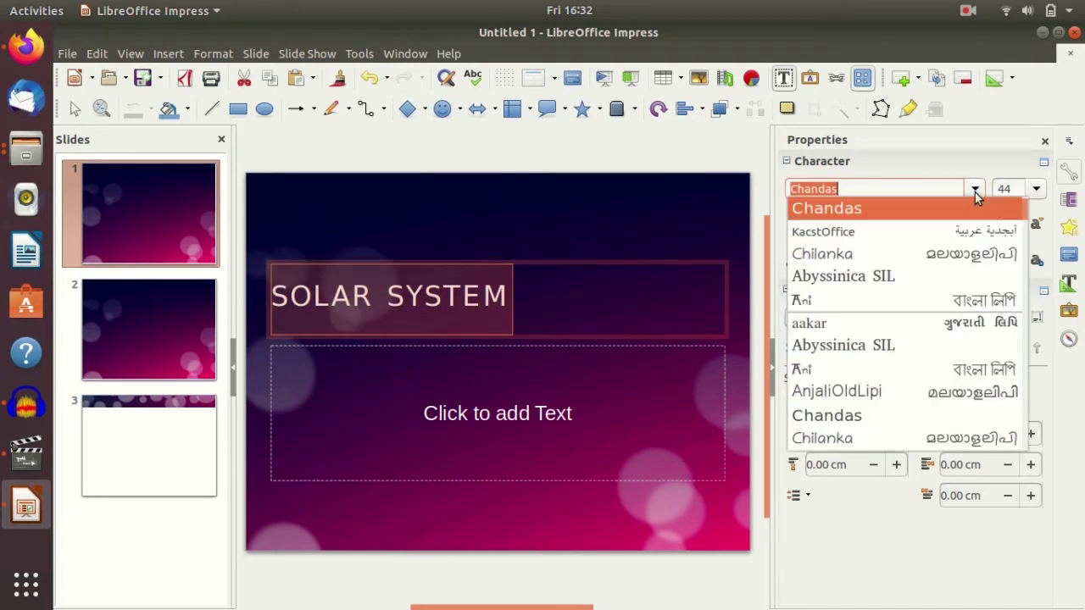
pyautogui.moveTo(1025, 214); pyautogui.dragTo(1038, 265)
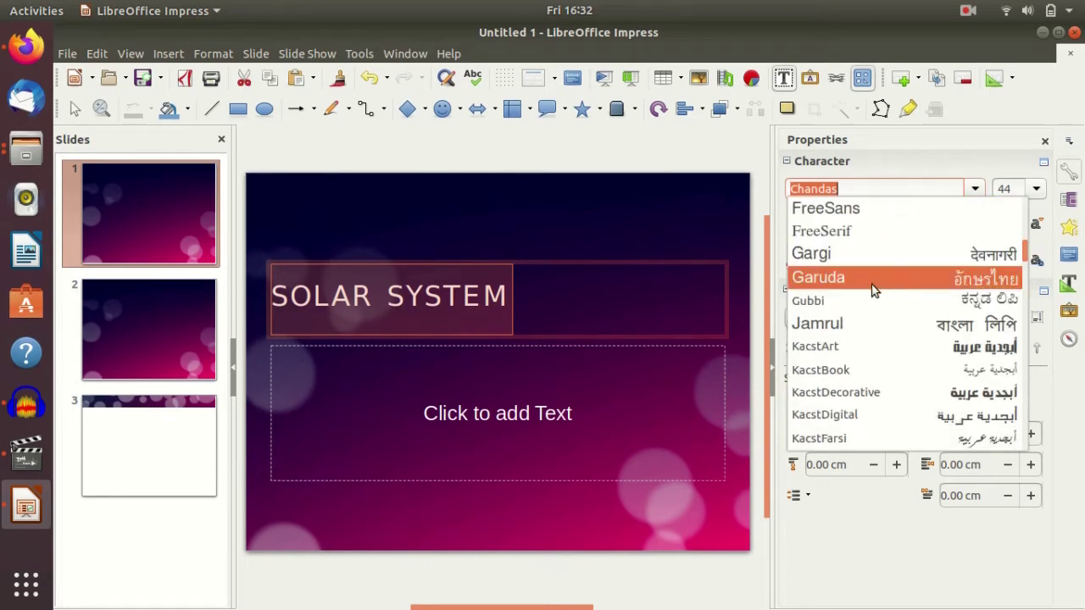
pyautogui.click(827, 280)
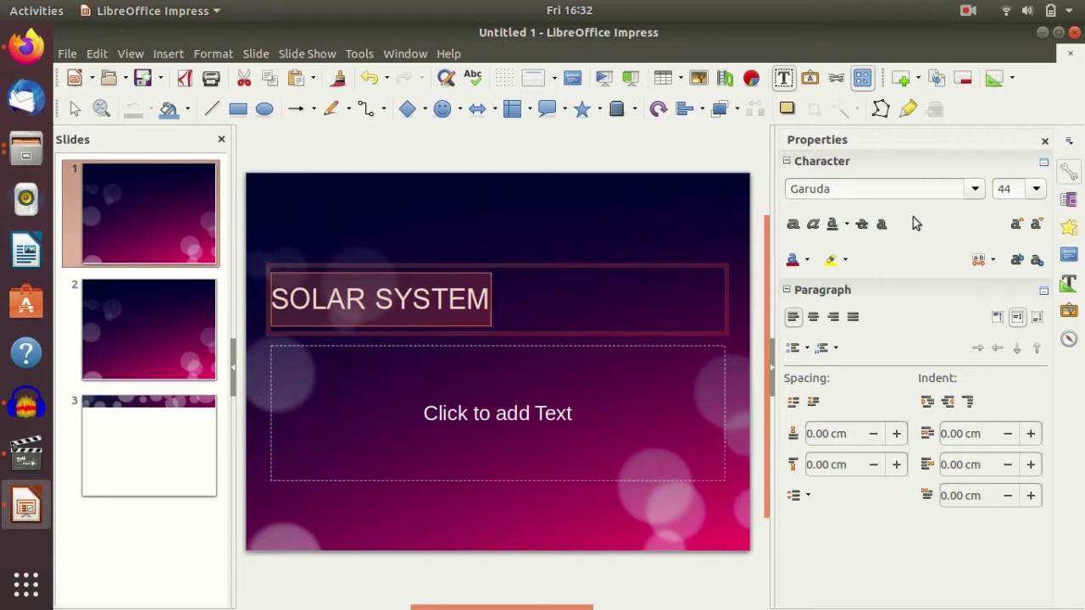
pyautogui.click(1037, 190)
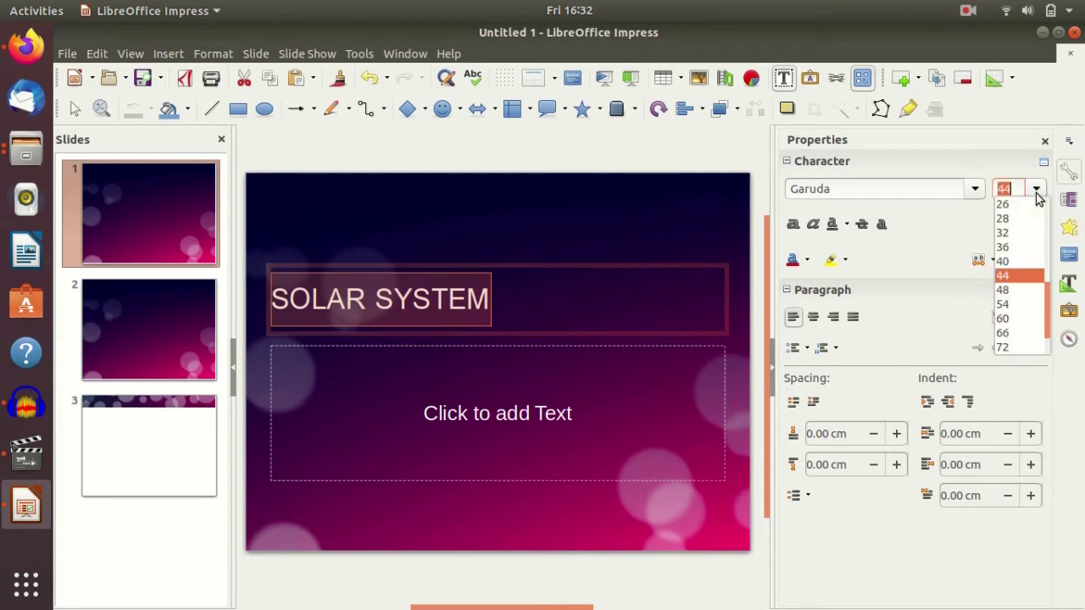
pyautogui.click(1021, 320)
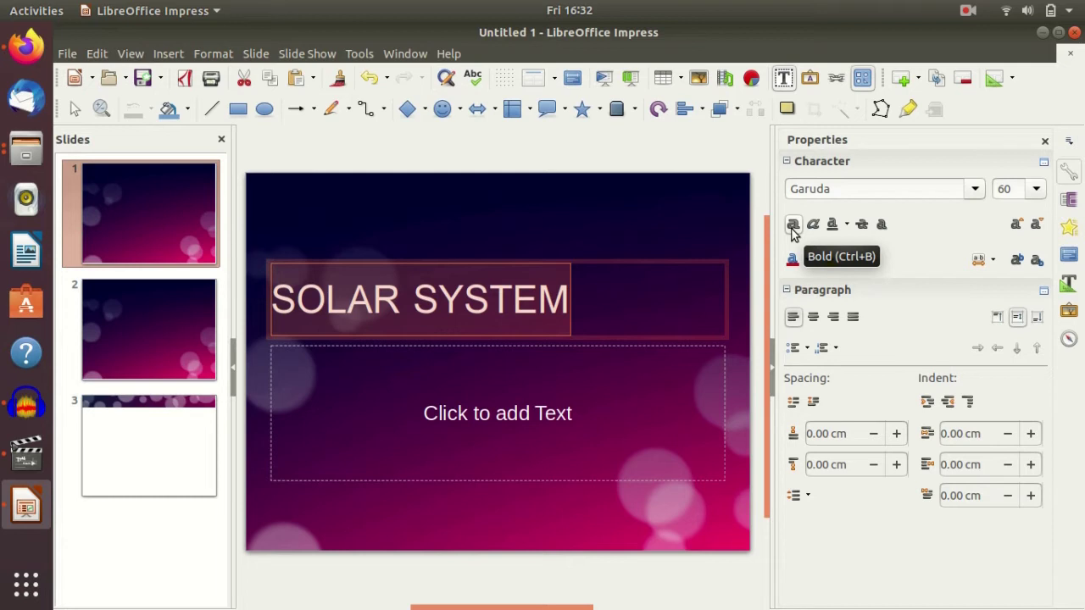
# Make the SOLAR SYSTEM title bold, italic and underlined
pyautogui.click(792, 226)
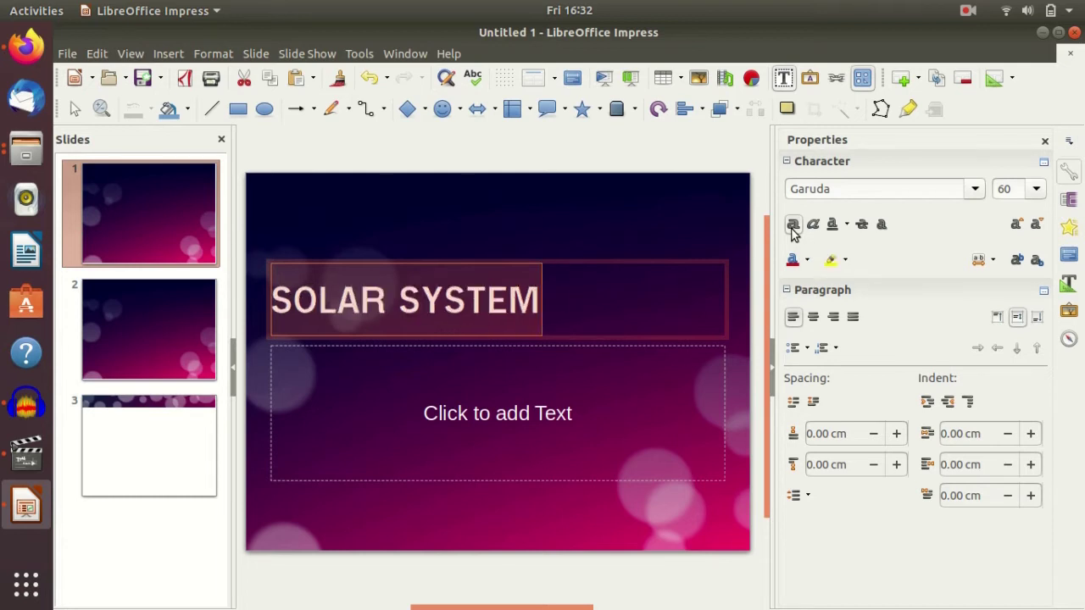
pyautogui.click(793, 227)
pyautogui.click(793, 227)
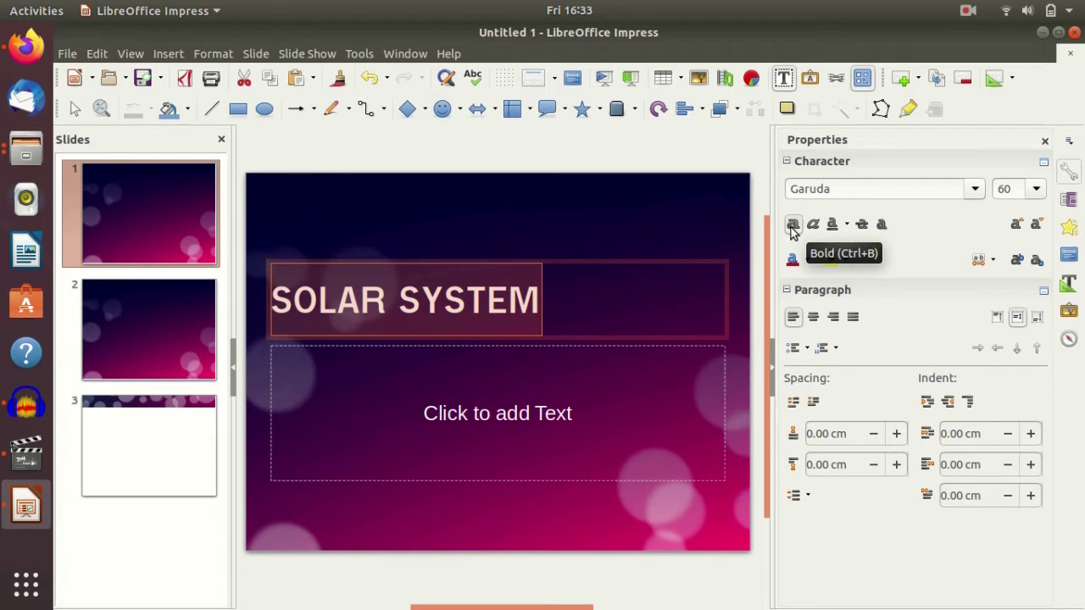
pyautogui.click(792, 227)
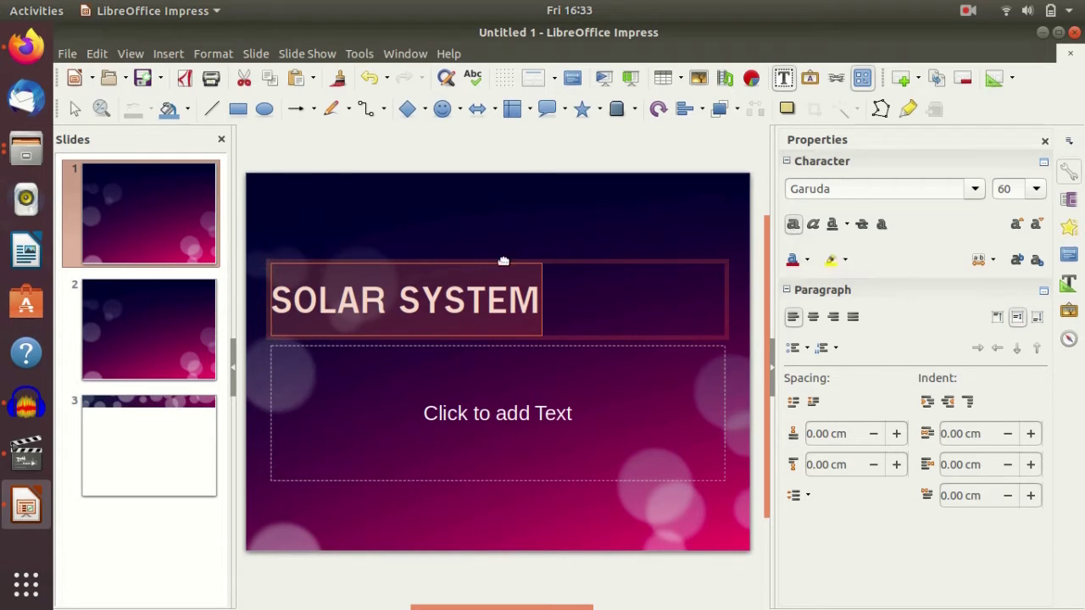
pyautogui.click(813, 227)
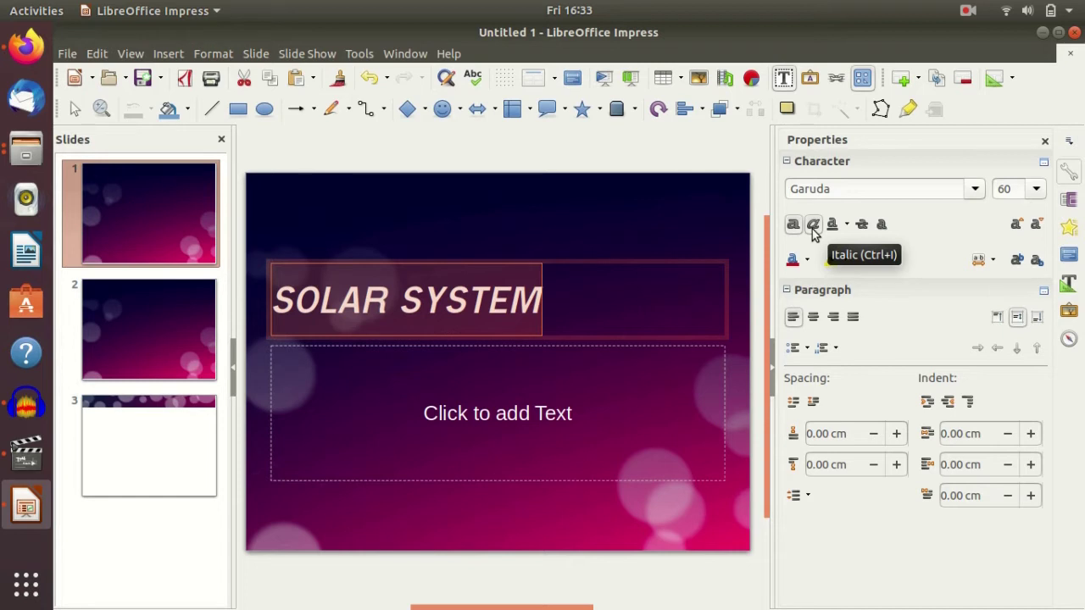
pyautogui.click(834, 226)
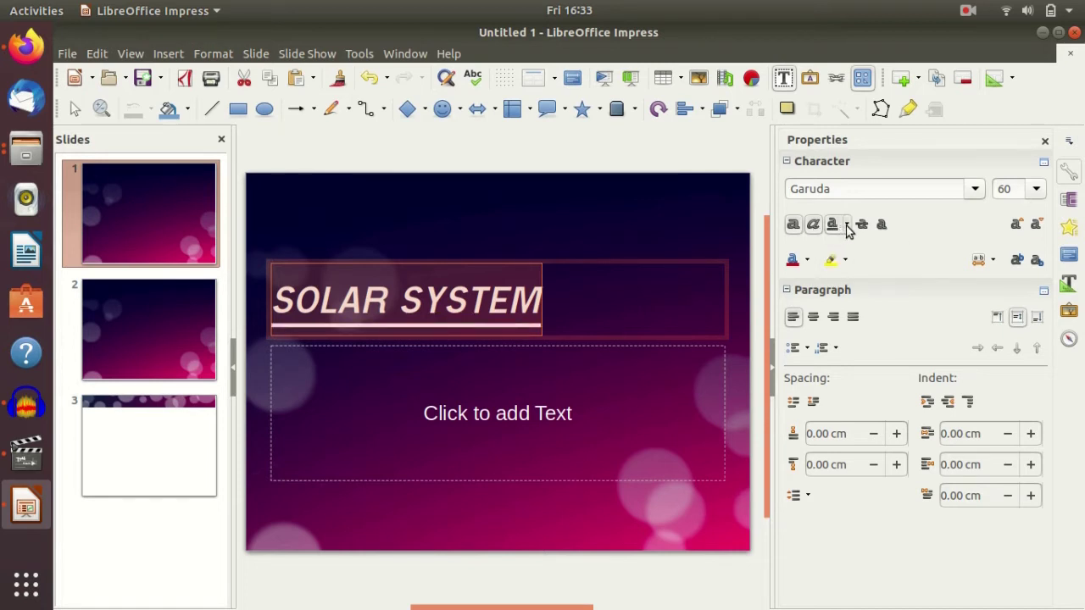
# Give the SOLAR SYSTEM title a Double underline and light-green font colour
pyautogui.click(847, 226)
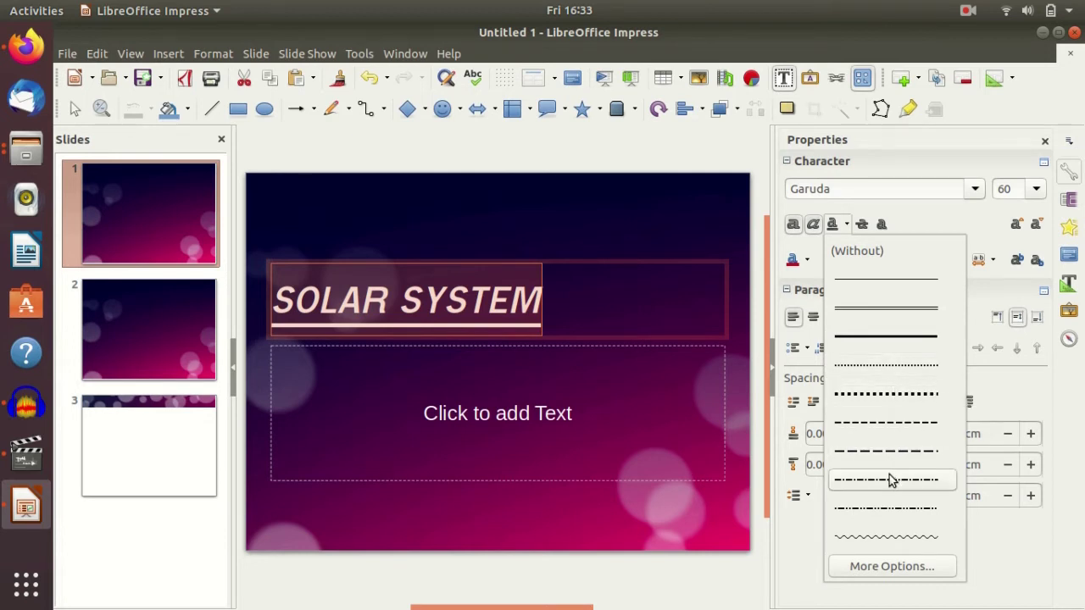
pyautogui.click(897, 319)
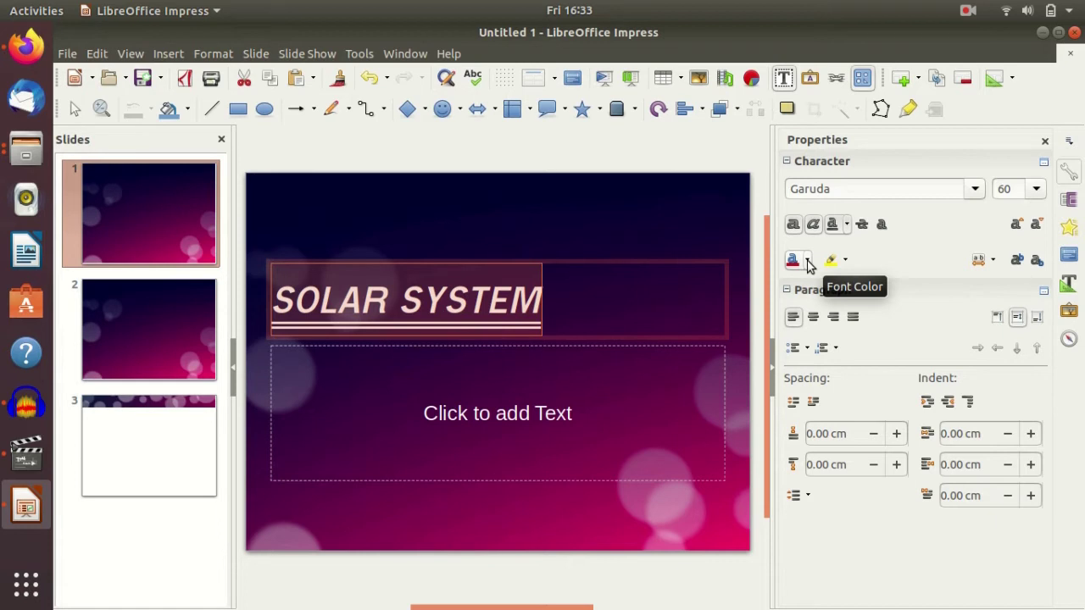
pyautogui.click(808, 262)
pyautogui.click(808, 262)
pyautogui.click(808, 262)
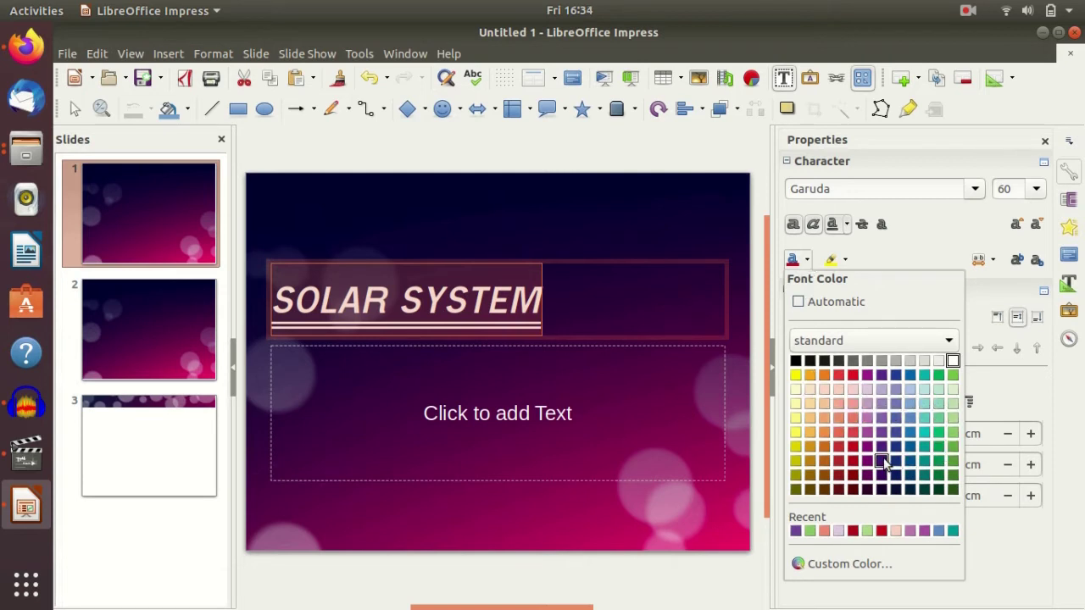
pyautogui.click(953, 376)
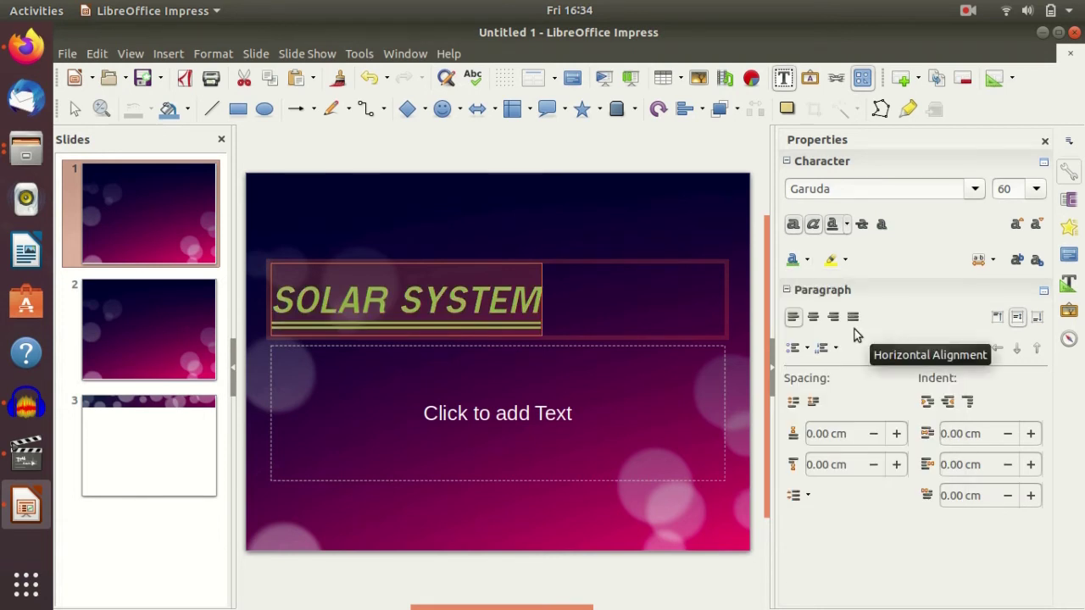
pyautogui.click(846, 260)
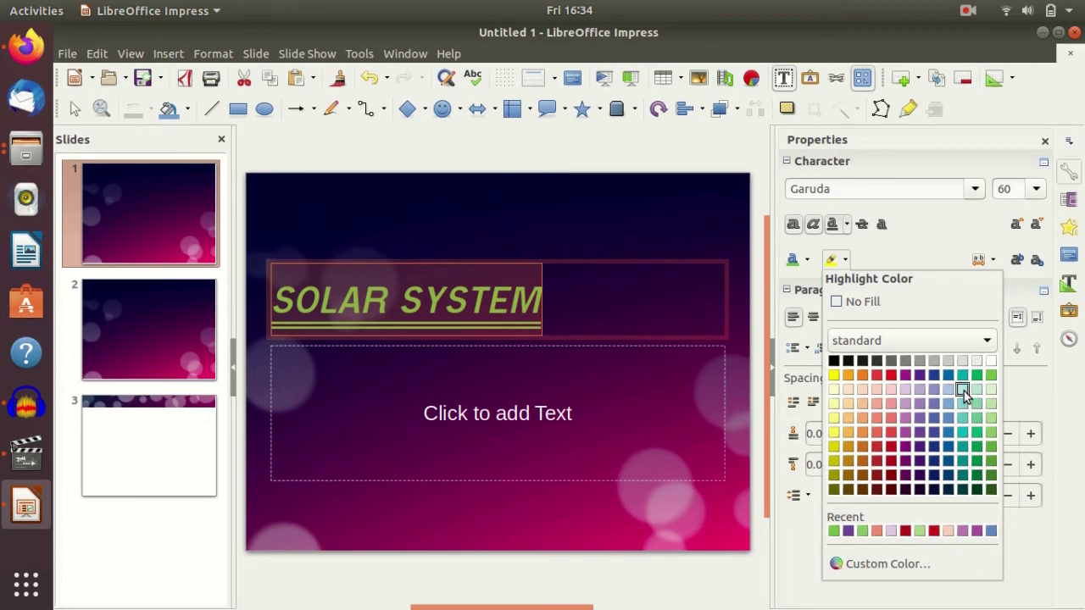
# Highlight the SOLAR SYSTEM title text, then switch the highlight to pale pinkish lilac
pyautogui.click(964, 391)
pyautogui.click(657, 244)
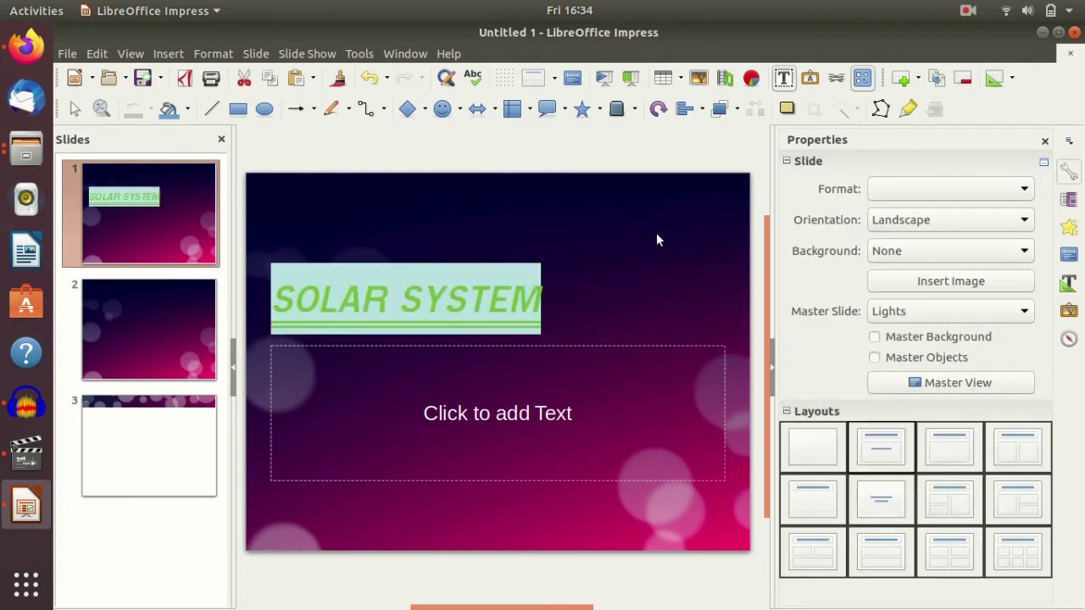
pyautogui.click(509, 304)
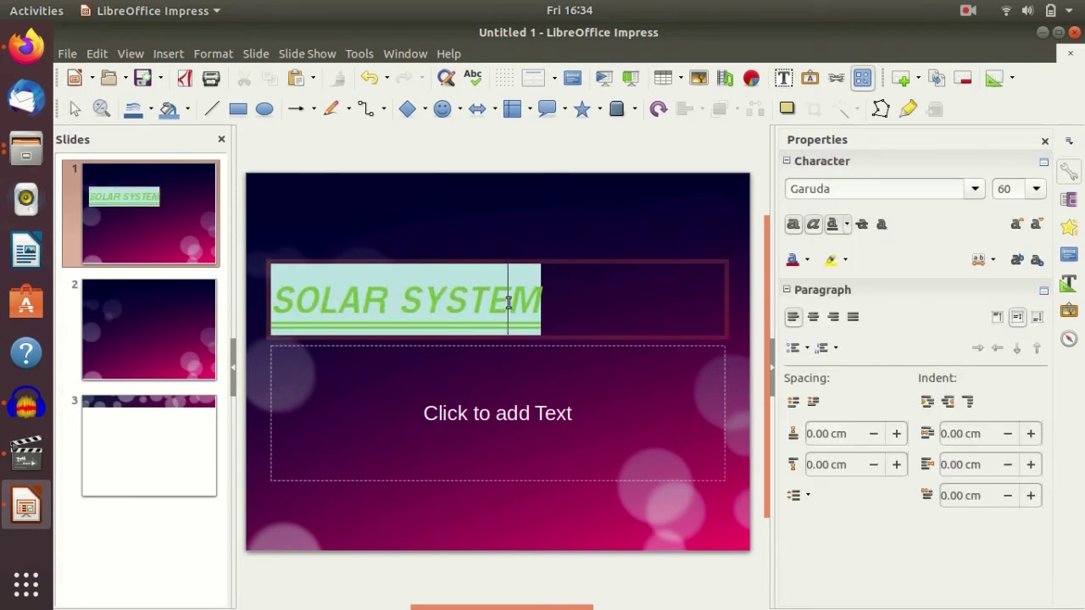
pyautogui.moveTo(540, 304); pyautogui.dragTo(272, 302)
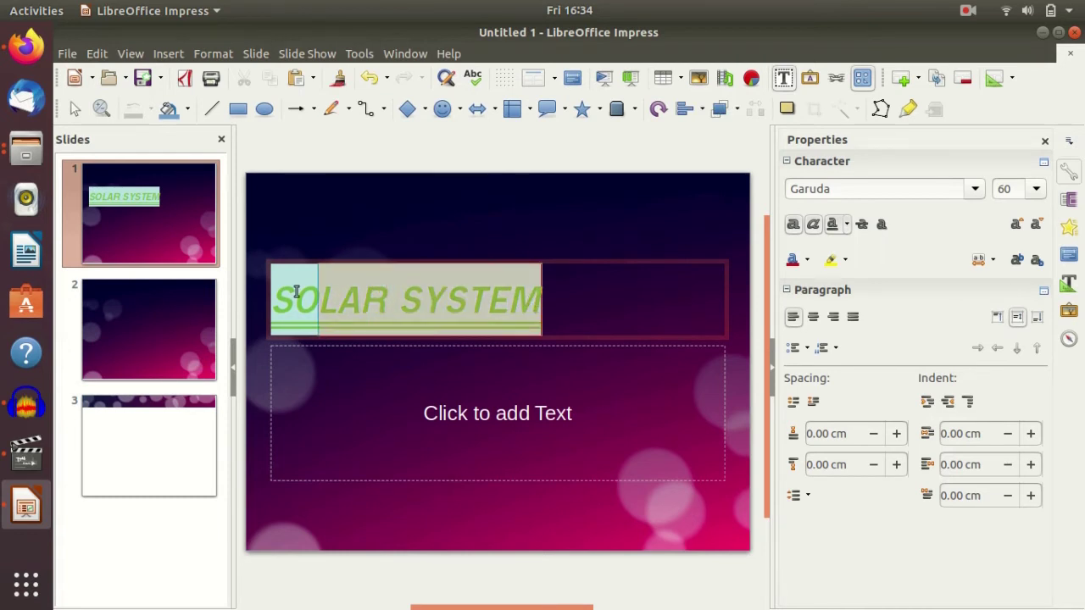
pyautogui.click(845, 261)
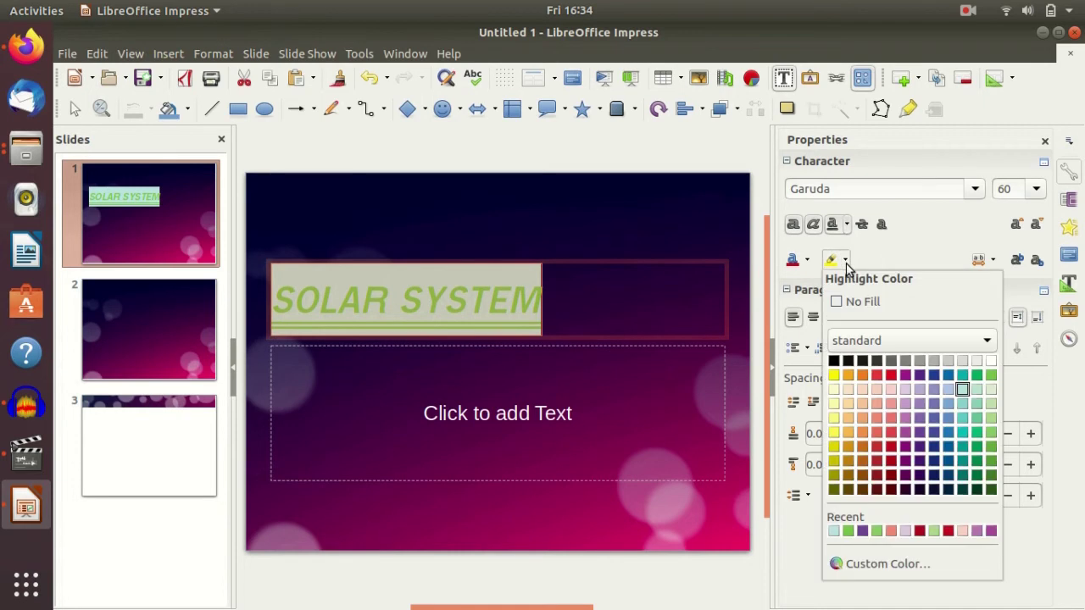
pyautogui.click(904, 395)
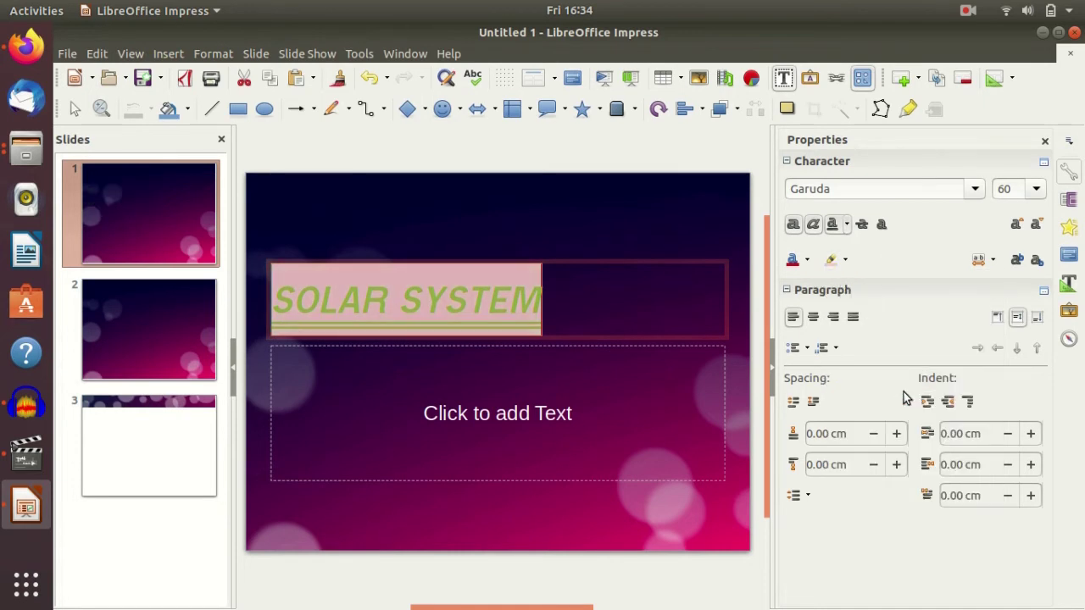
pyautogui.click(648, 217)
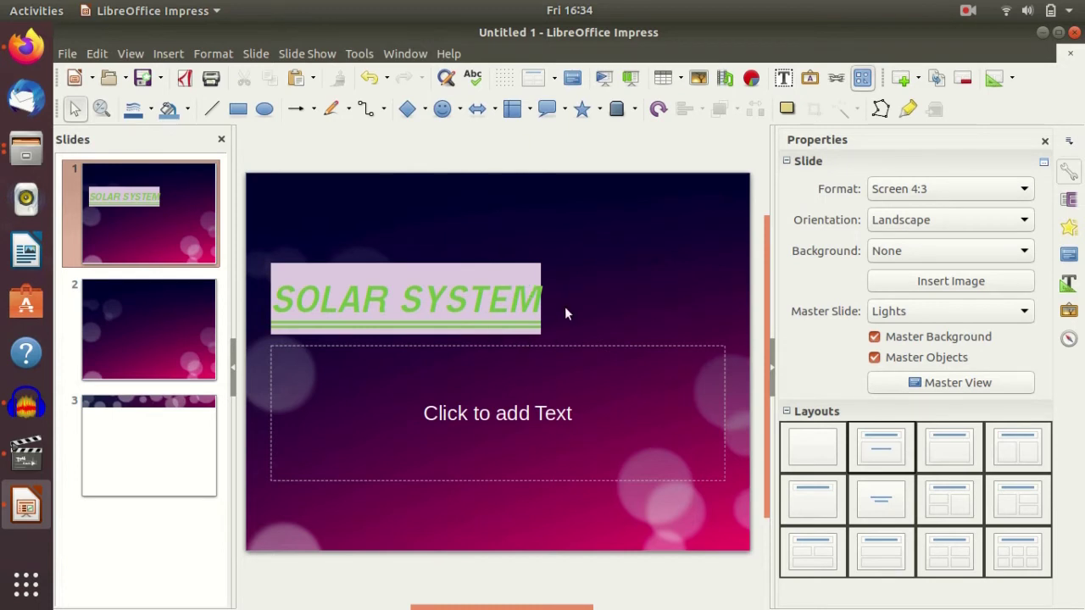
pyautogui.click(502, 307)
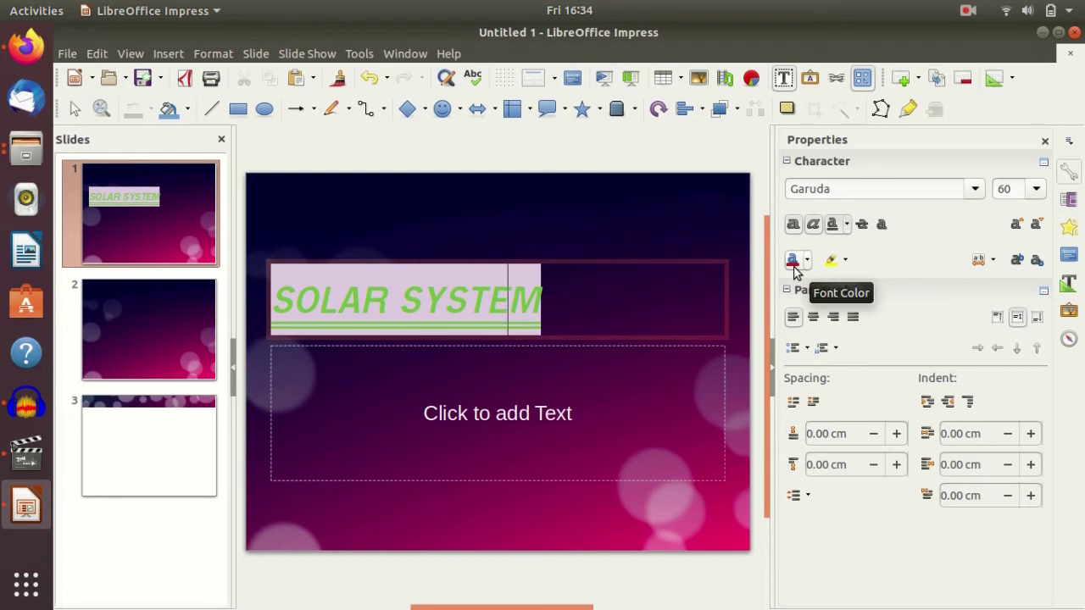
# Center-align the SOLAR SYSTEM title text, then select part of it again
pyautogui.click(809, 319)
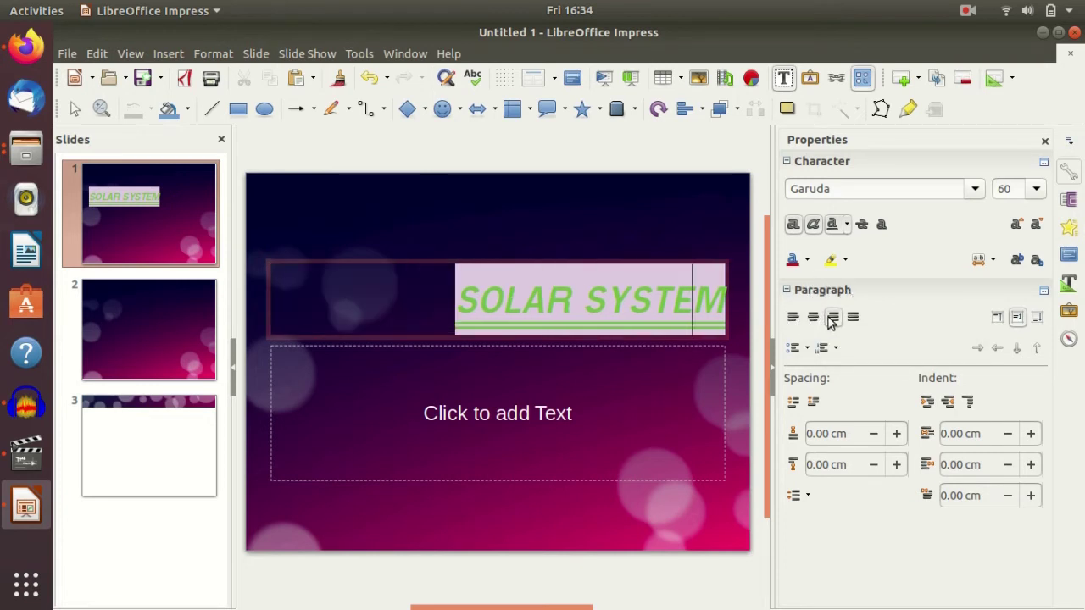
pyautogui.click(833, 318)
pyautogui.click(814, 319)
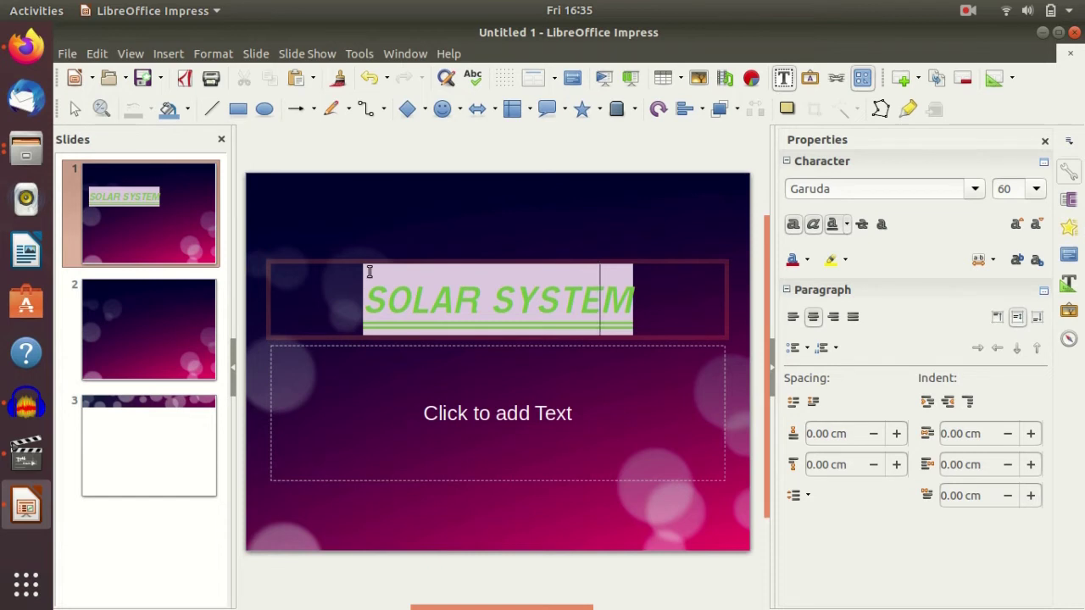
pyautogui.click(408, 374)
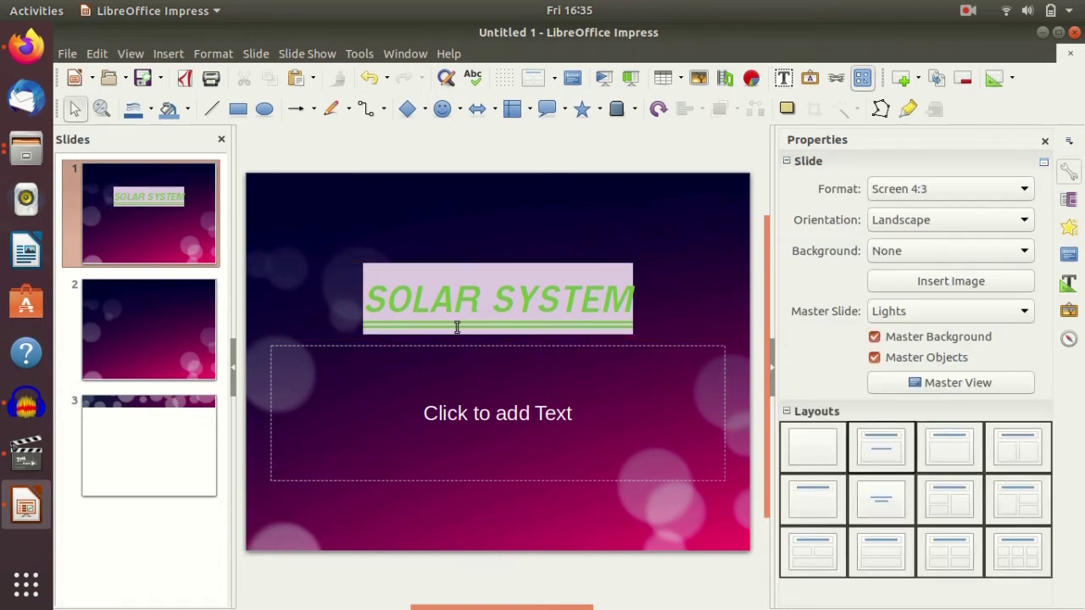
pyautogui.click(544, 288)
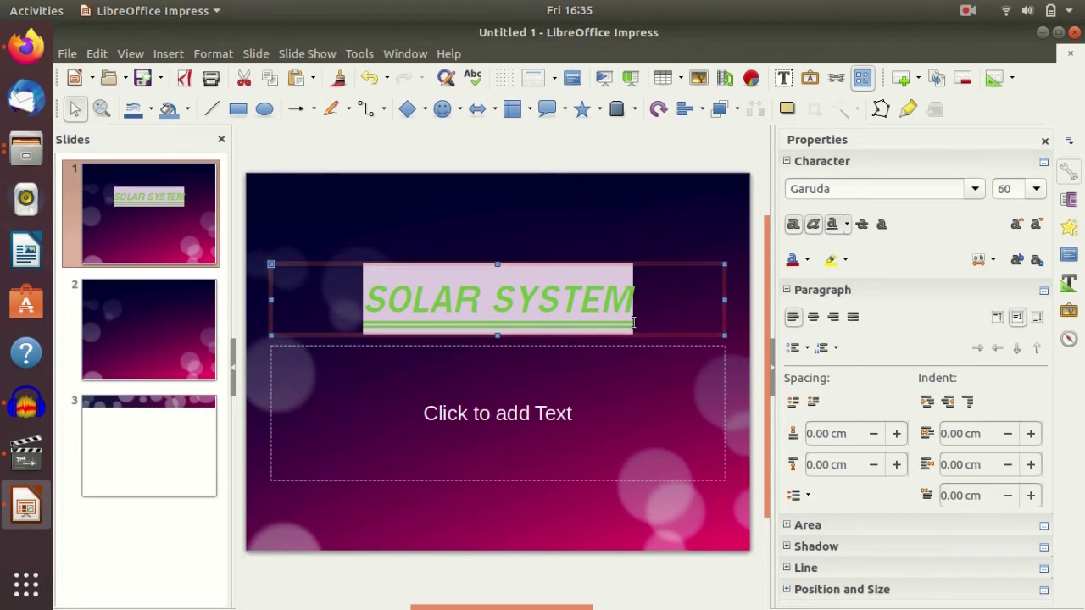
pyautogui.click(457, 300)
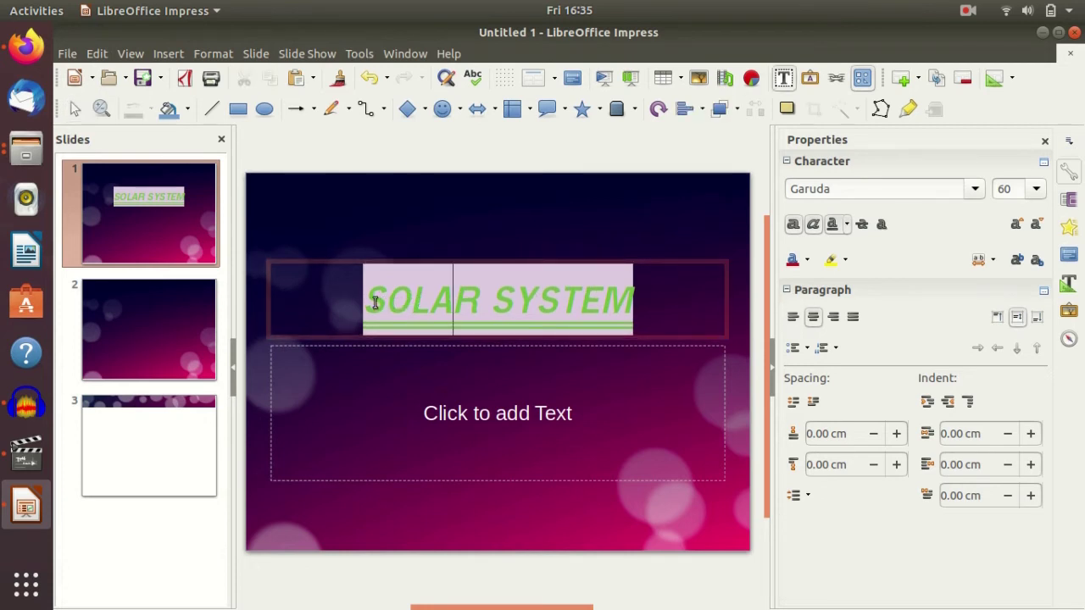
pyautogui.moveTo(369, 301)
pyautogui.mouseDown()
pyautogui.moveTo(455, 301)
pyautogui.moveTo(548, 376)
pyautogui.mouseUp()
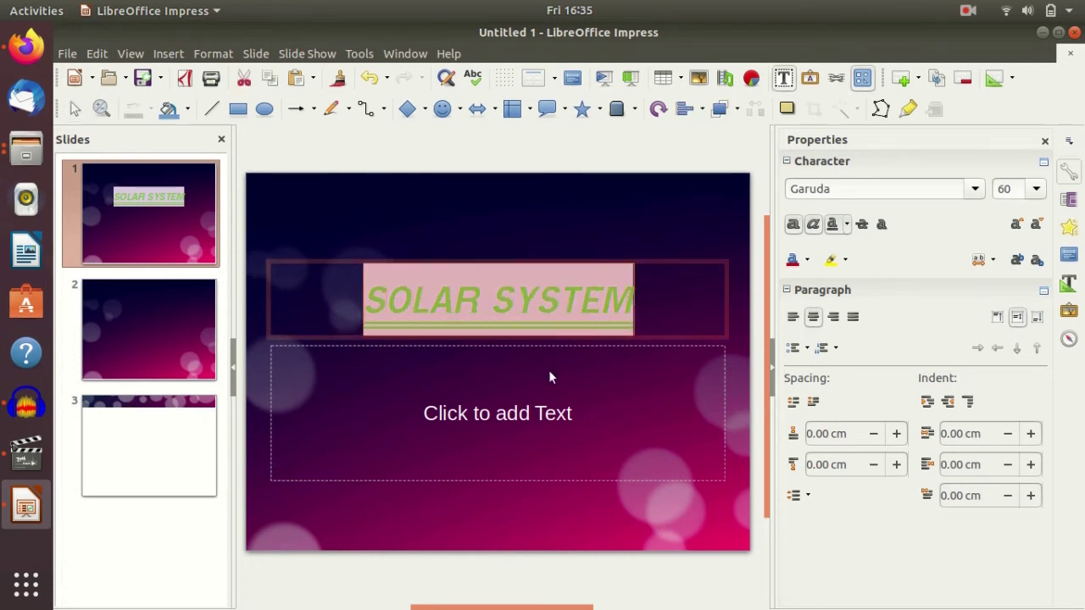
# Enter 'Presented by ILP' as the slide 1 subtitle, then go to slide 2
pyautogui.click(530, 413)
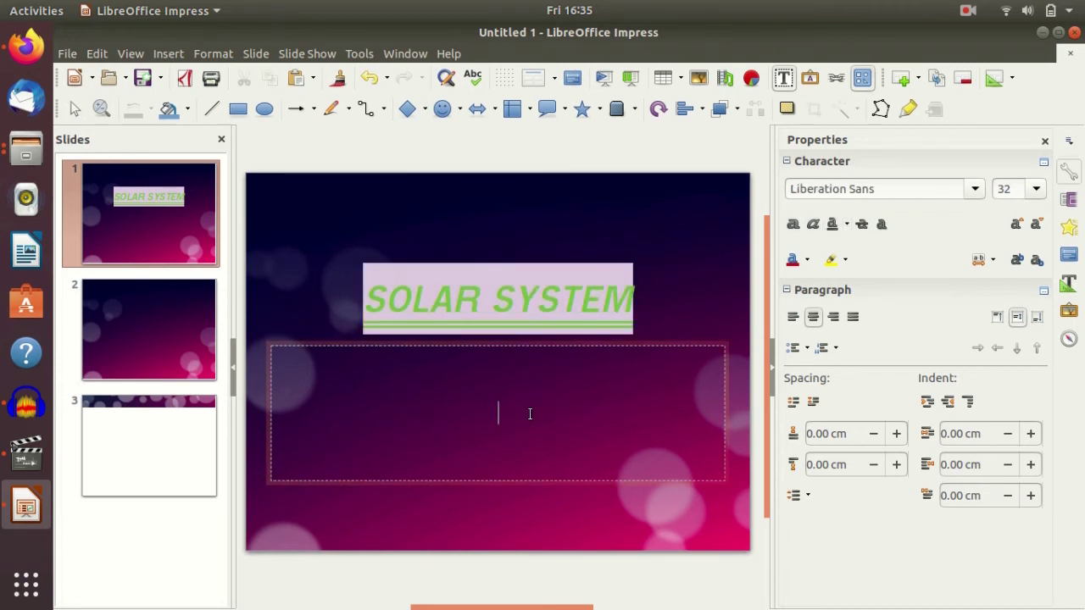
pyautogui.write('Pr')
pyautogui.write('esen')
pyautogui.write('ted ')
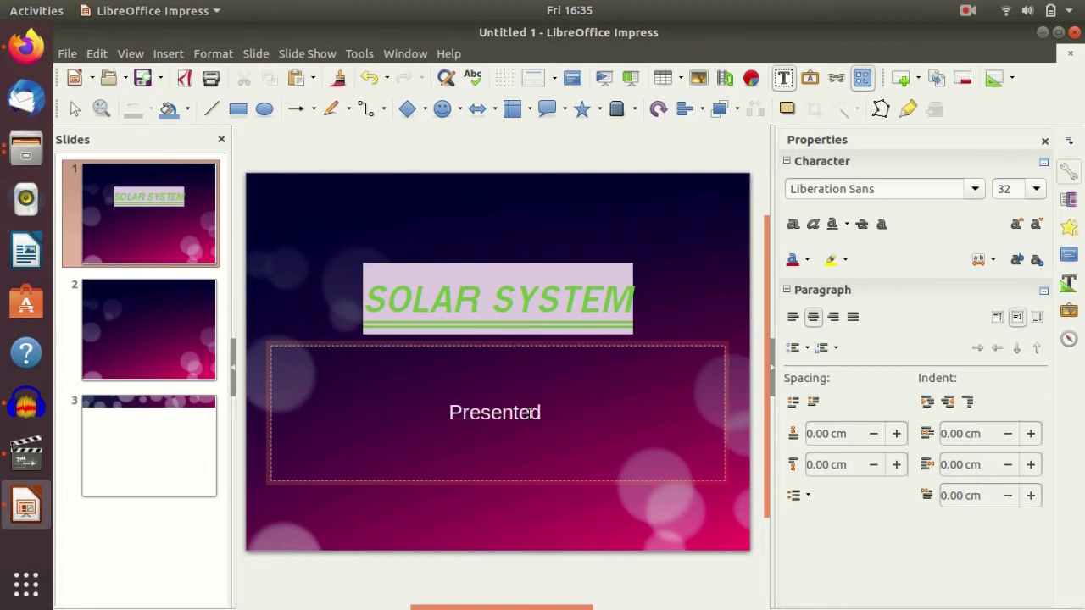
pyautogui.write('by ')
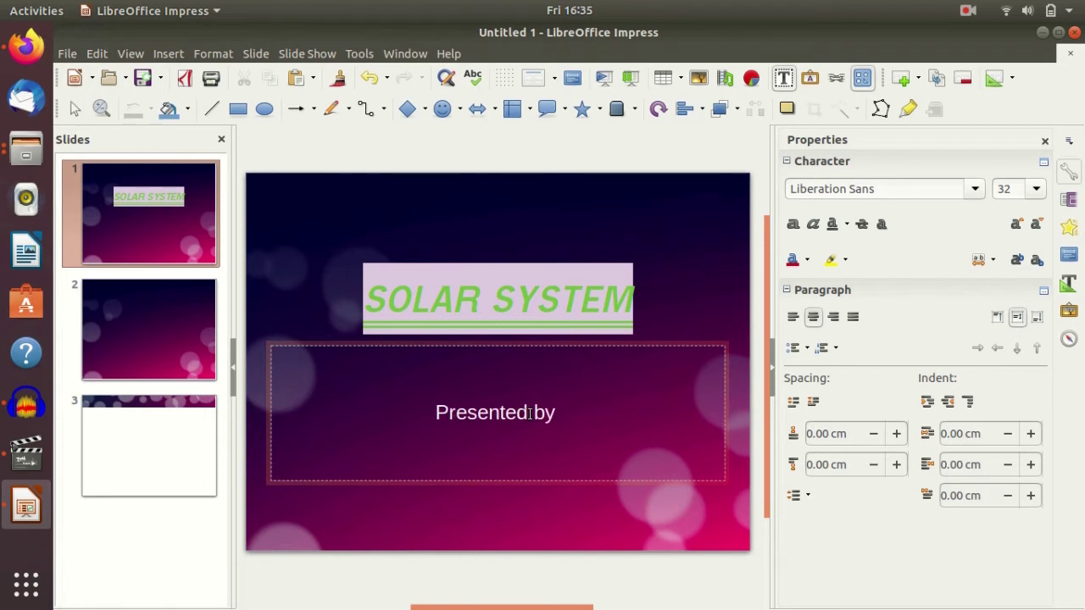
pyautogui.write('IL')
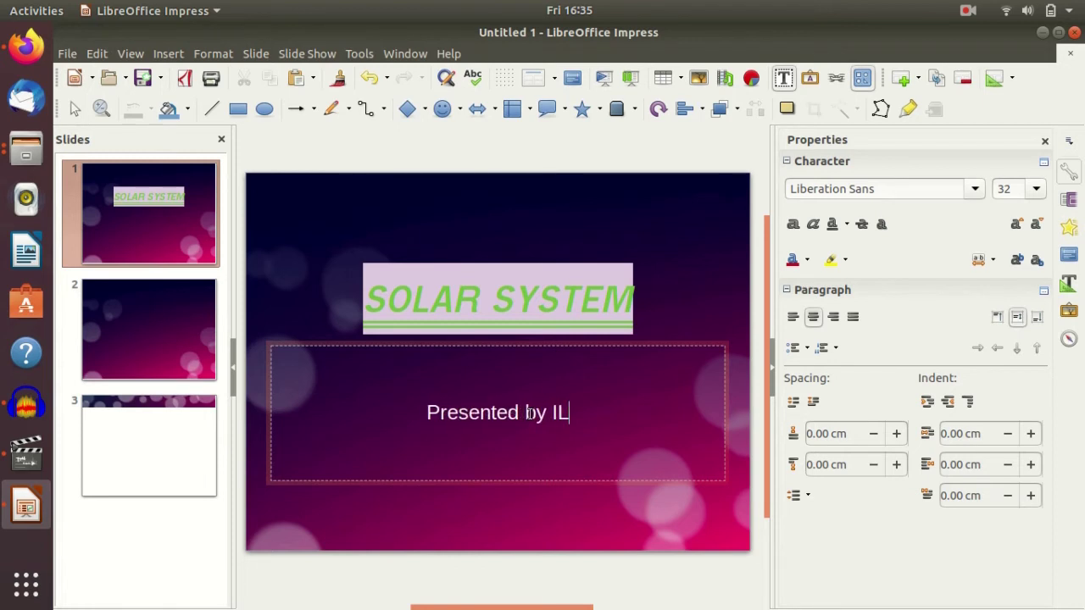
pyautogui.write('P')
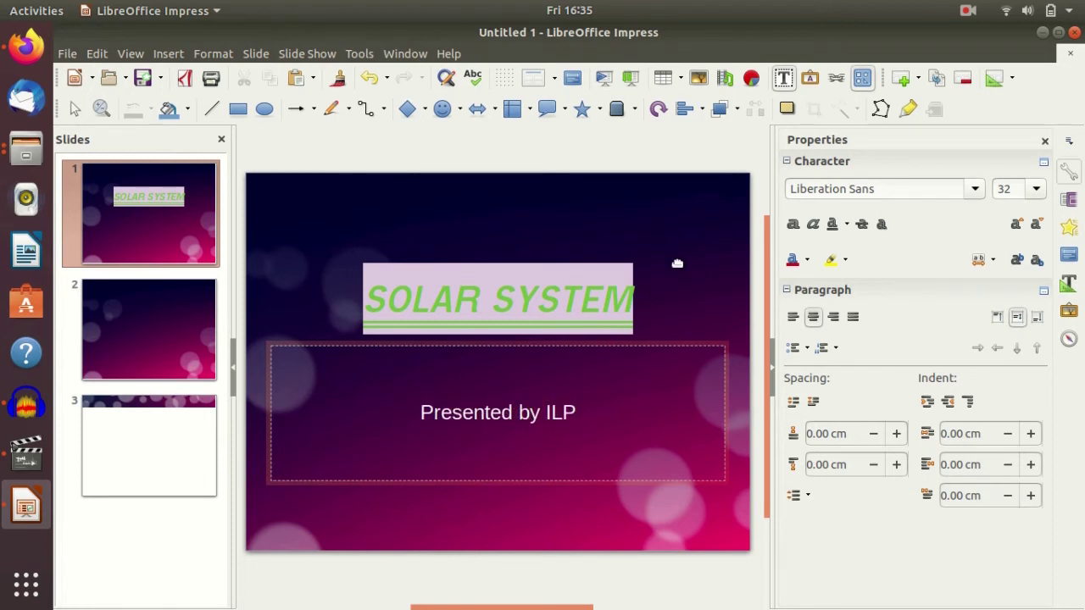
pyautogui.click(677, 264)
pyautogui.click(510, 411)
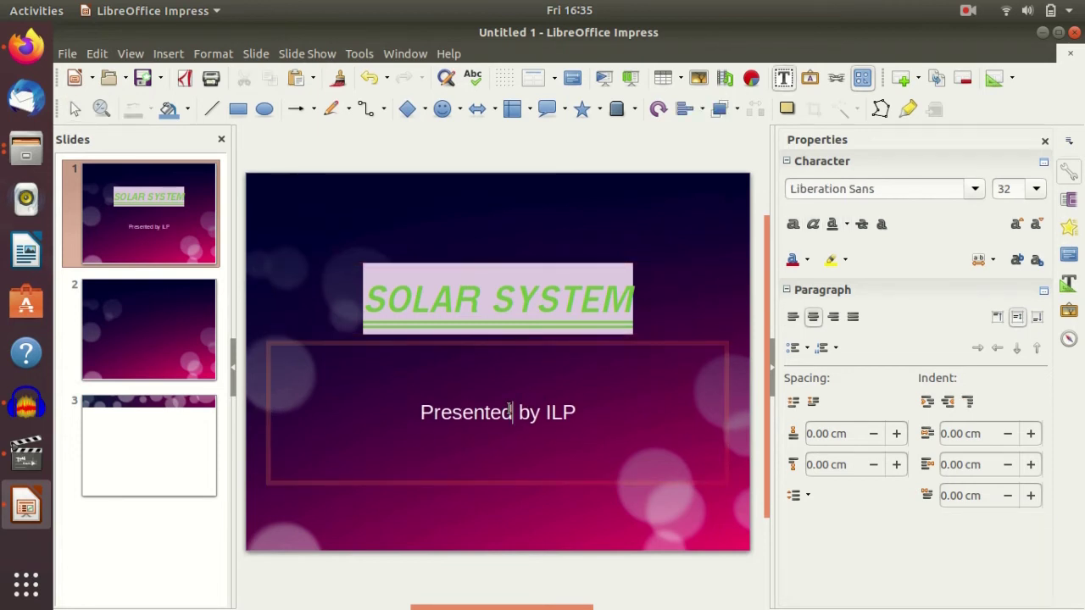
pyautogui.click(531, 303)
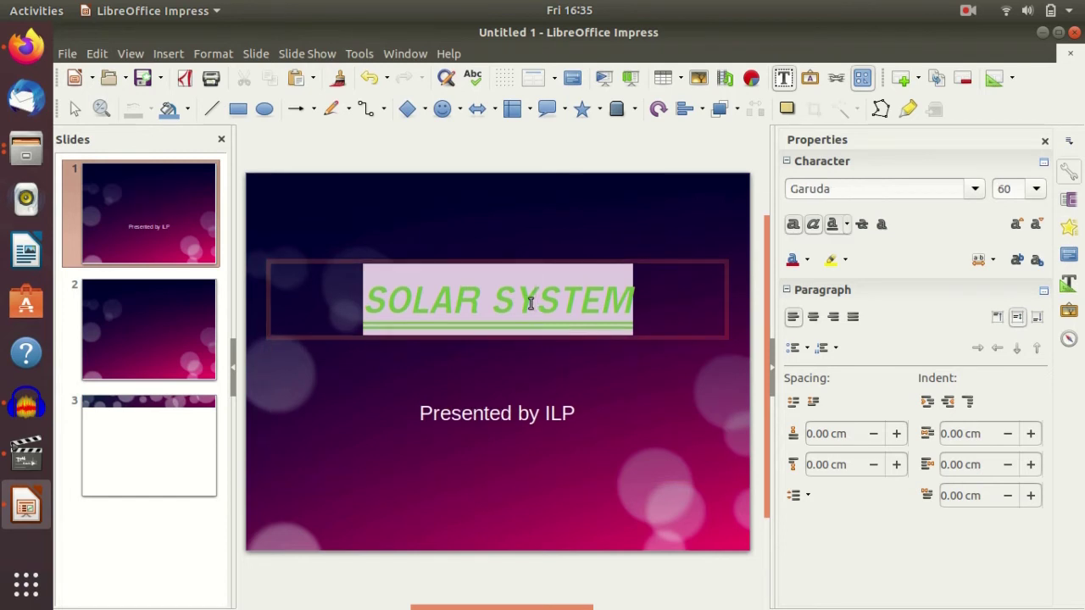
pyautogui.click(180, 345)
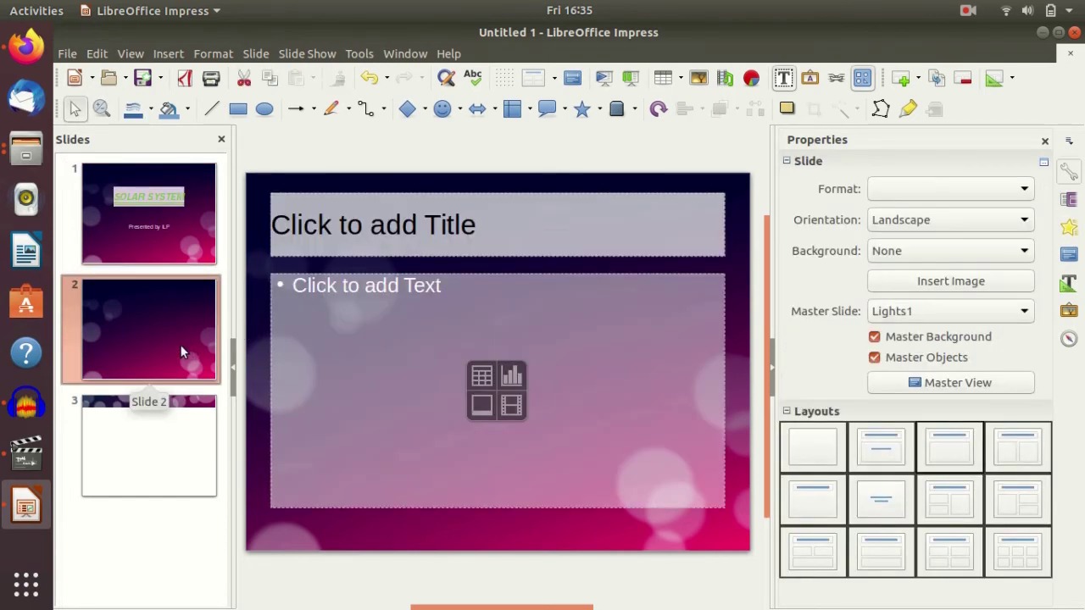
# On slide 1, shrink the SOLAR SYSTEM title box to fit its text
pyautogui.click(148, 238)
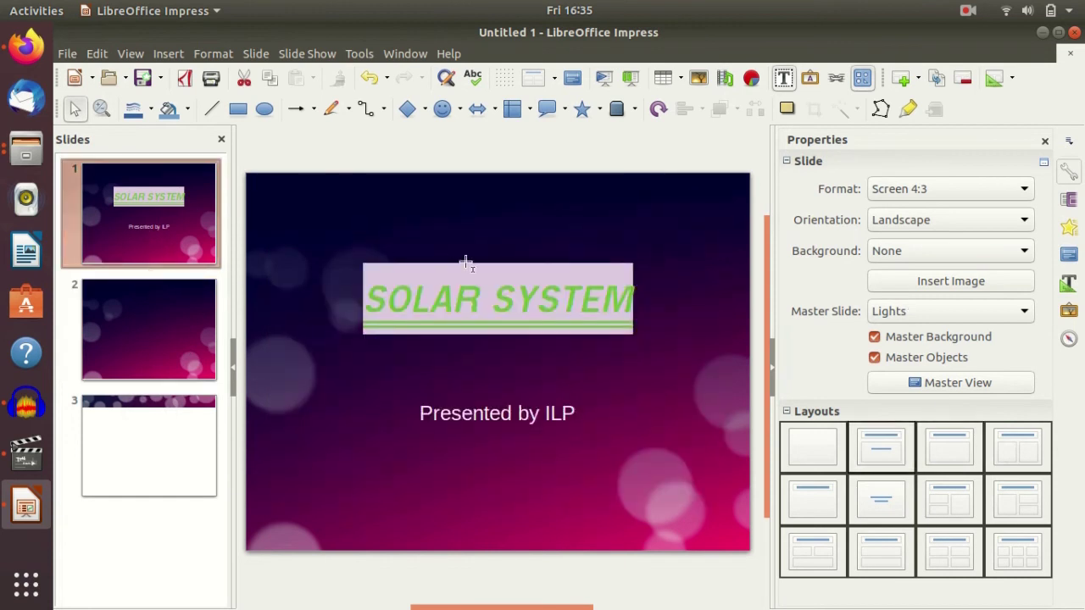
pyautogui.click(522, 295)
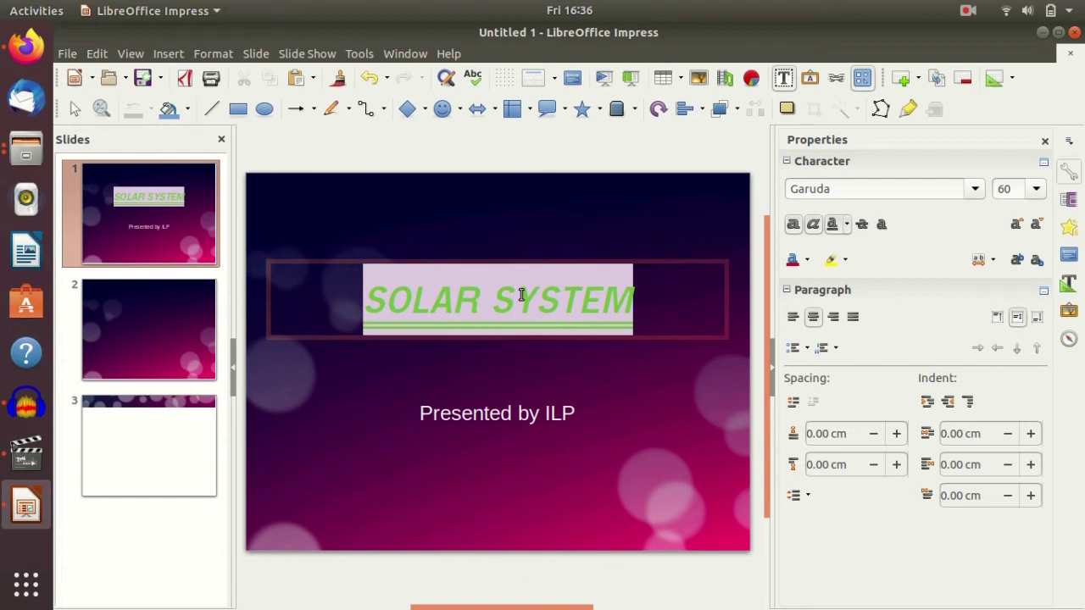
pyautogui.click(691, 265)
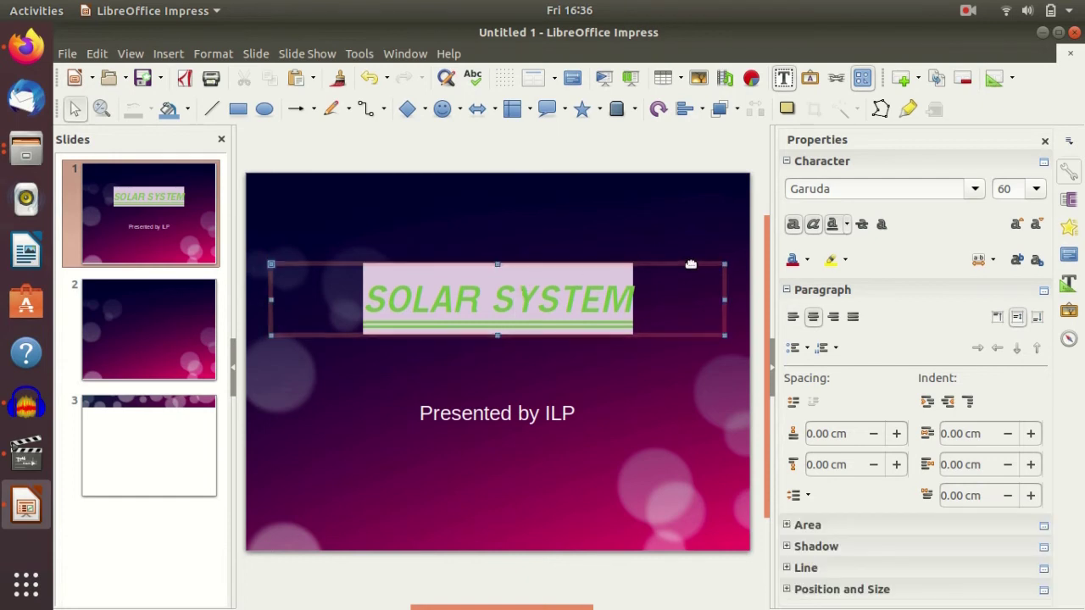
pyautogui.click(719, 333)
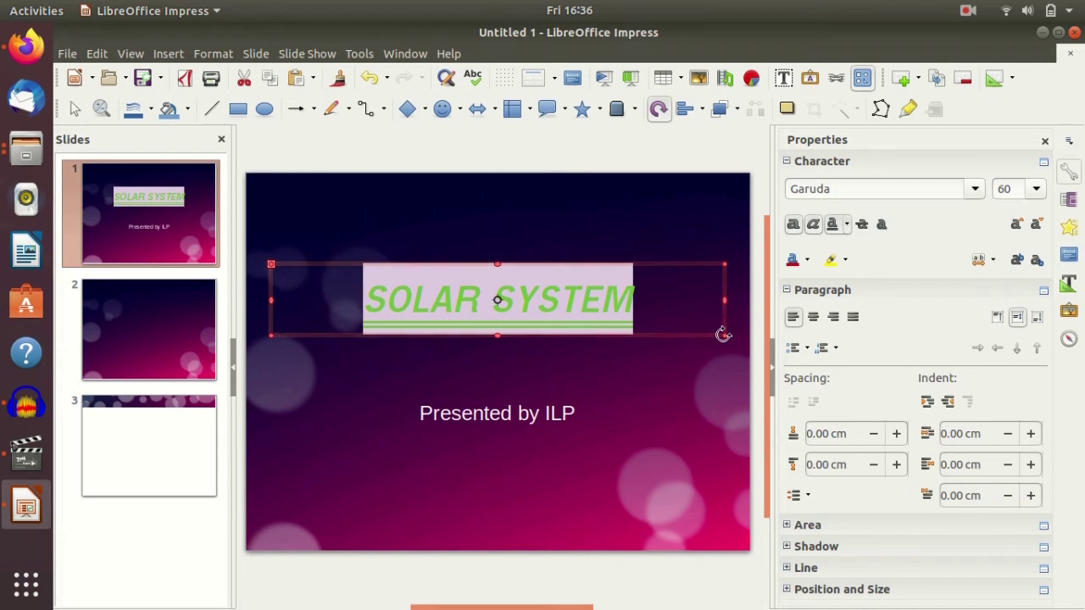
pyautogui.click(723, 335)
pyautogui.moveTo(724, 335)
pyautogui.mouseDown()
pyautogui.moveTo(602, 307)
pyautogui.moveTo(577, 325)
pyautogui.mouseUp()
# Resize the Presented by ILP subtitle box and shift it toward the lower right
pyautogui.click(552, 414)
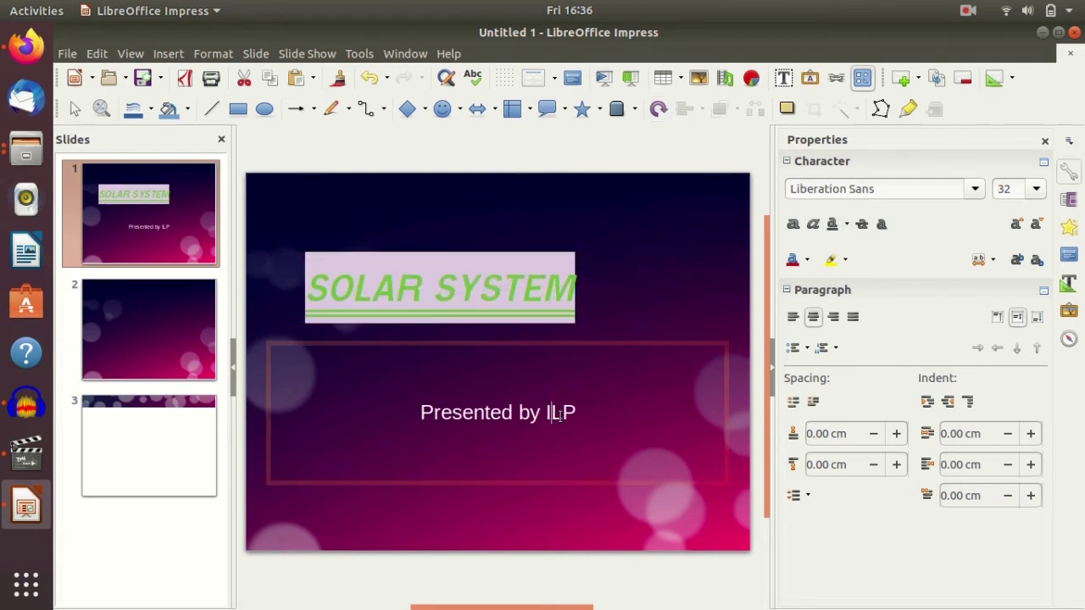
pyautogui.click(722, 479)
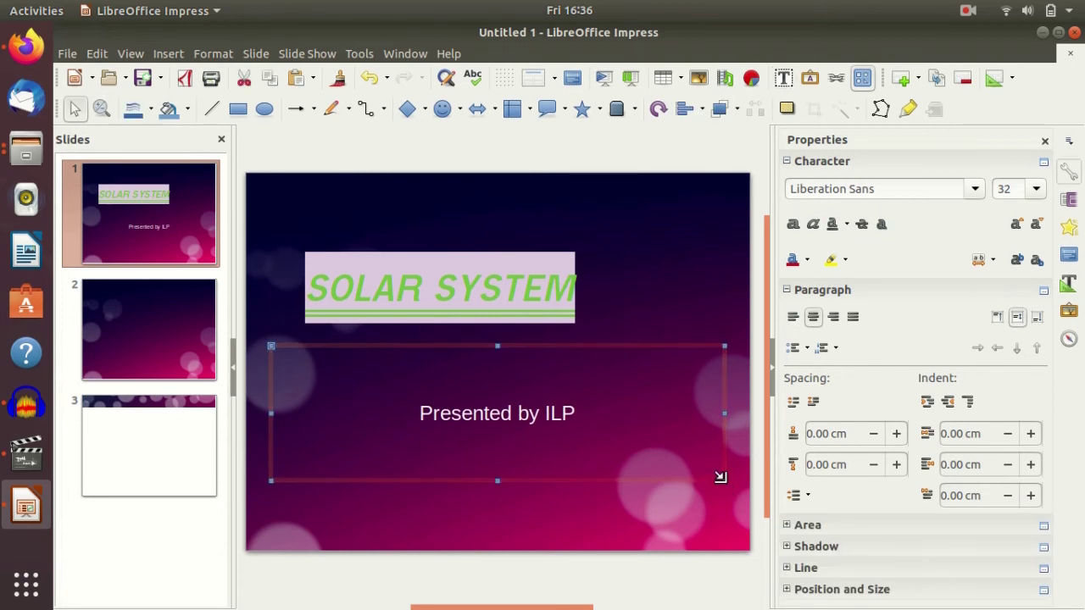
pyautogui.moveTo(719, 477); pyautogui.dragTo(766, 511)
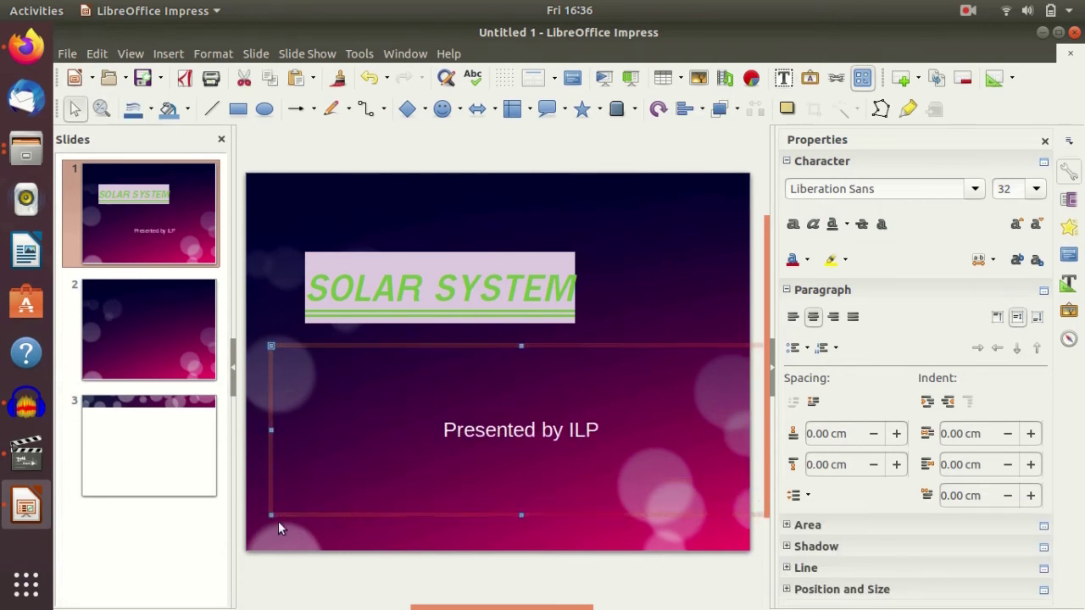
pyautogui.moveTo(274, 509); pyautogui.dragTo(498, 521)
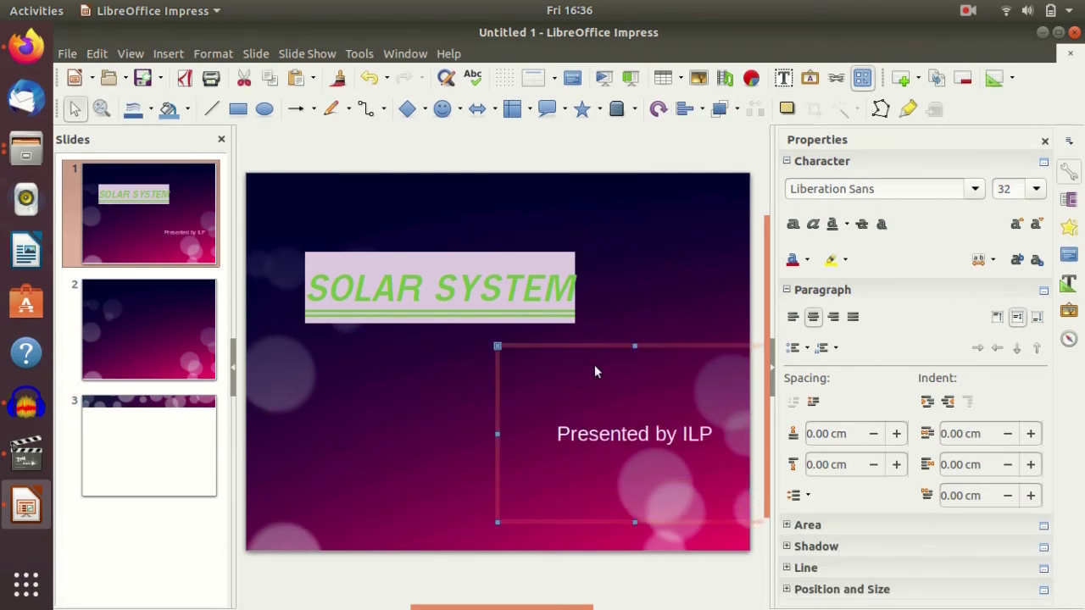
pyautogui.moveTo(621, 349); pyautogui.dragTo(552, 364)
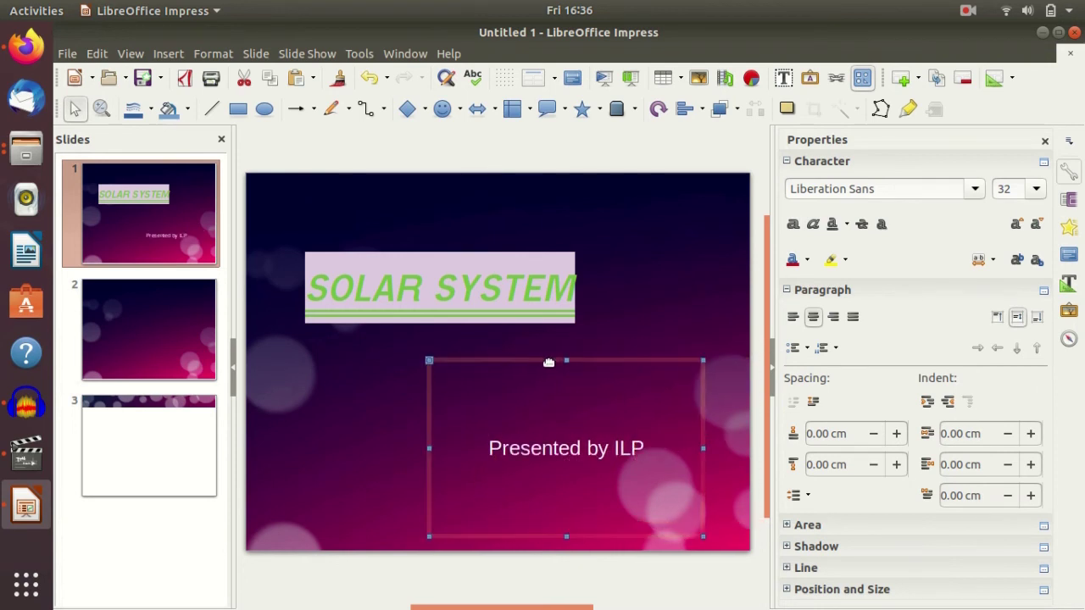
# Move the SOLAR SYSTEM title toward the top-left and rotate it at a slant
pyautogui.click(497, 257)
pyautogui.moveTo(528, 249)
pyautogui.mouseDown()
pyautogui.moveTo(491, 234)
pyautogui.moveTo(496, 213)
pyautogui.mouseUp()
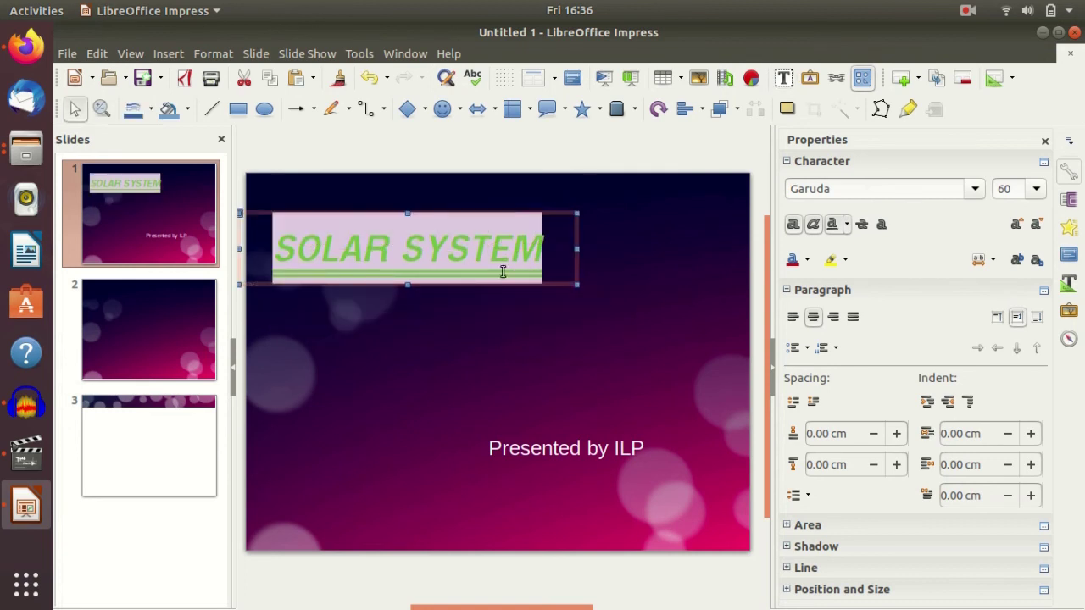
pyautogui.click(577, 285)
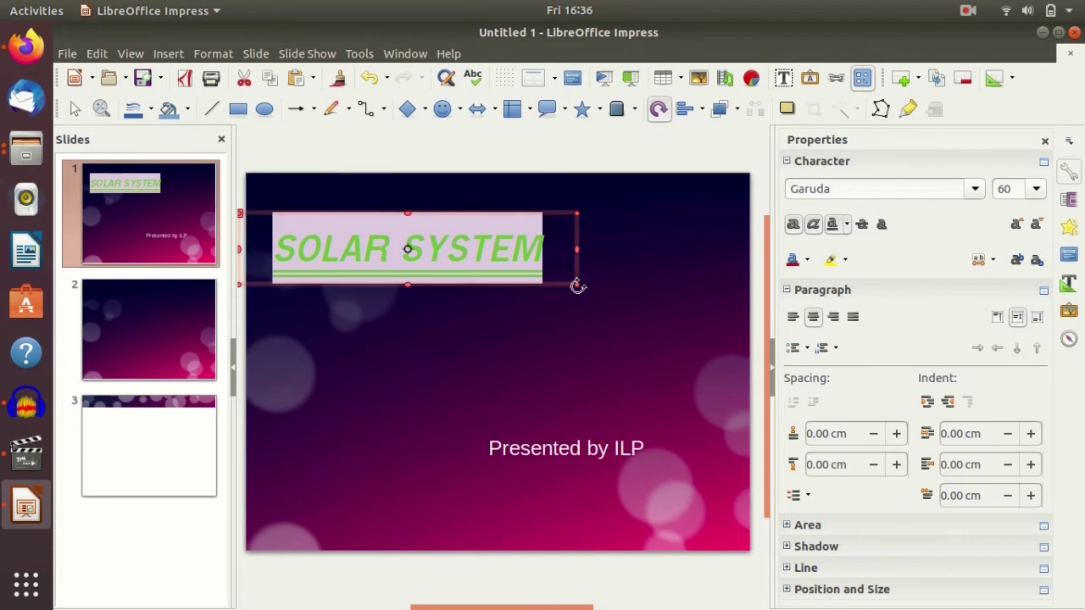
pyautogui.moveTo(577, 287)
pyautogui.mouseDown()
pyautogui.moveTo(580, 256)
pyautogui.moveTo(577, 374)
pyautogui.mouseUp()
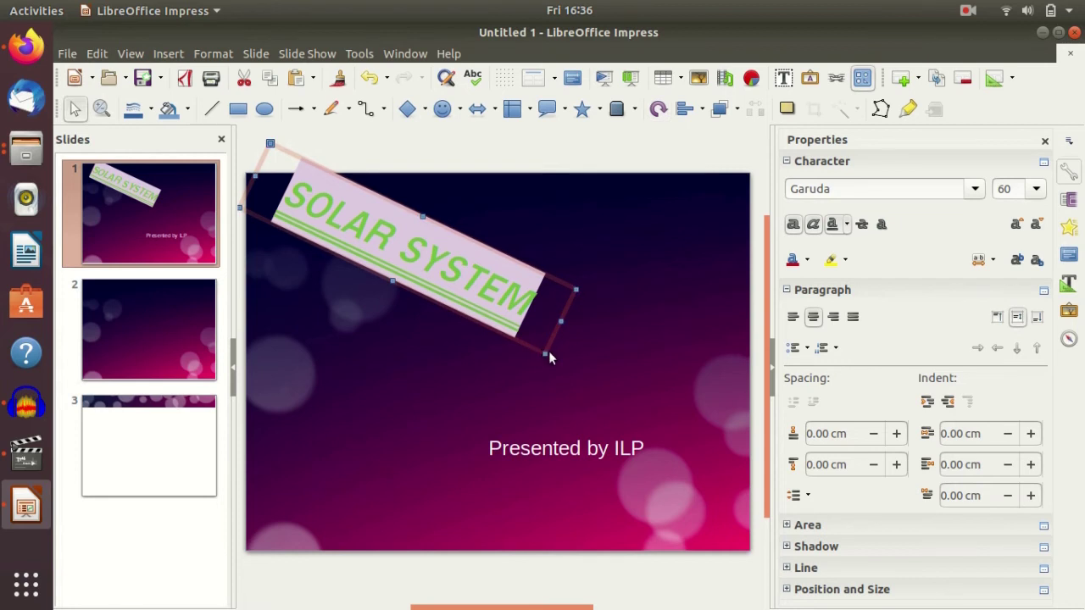
pyautogui.click(550, 358)
pyautogui.hotkey('ctrl', 'z')
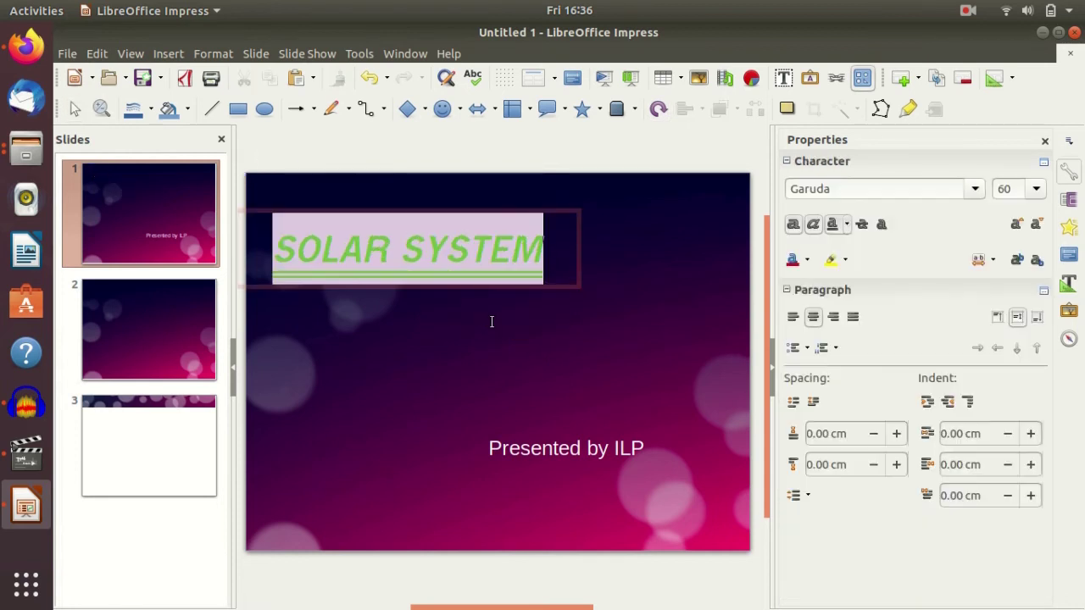
pyautogui.hotkey('ctrl', 'y')
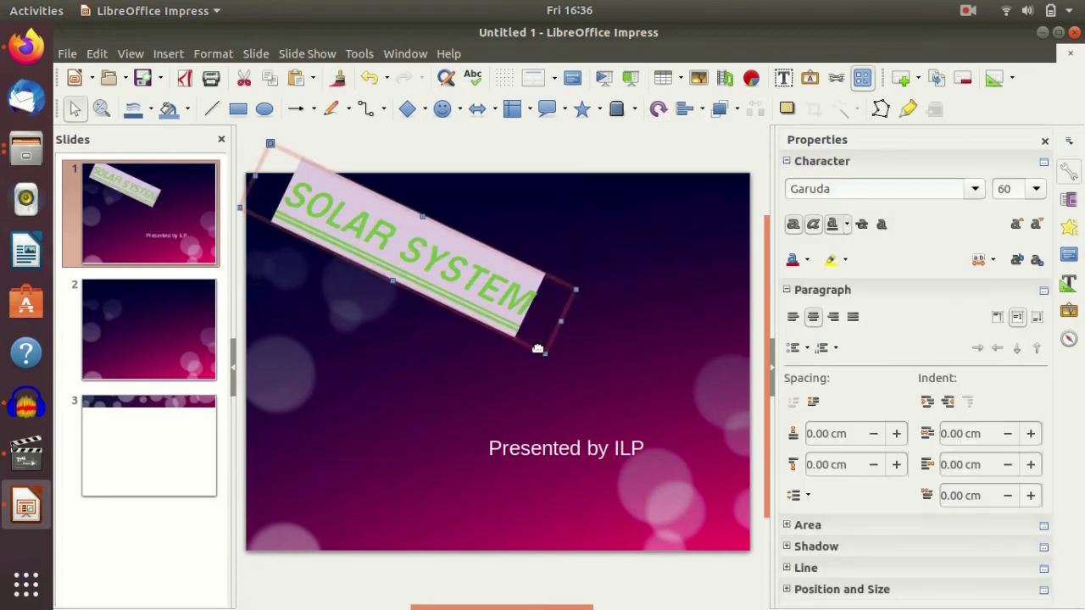
# Re-rotate the title so it tilts slightly upward to the right
pyautogui.click(545, 353)
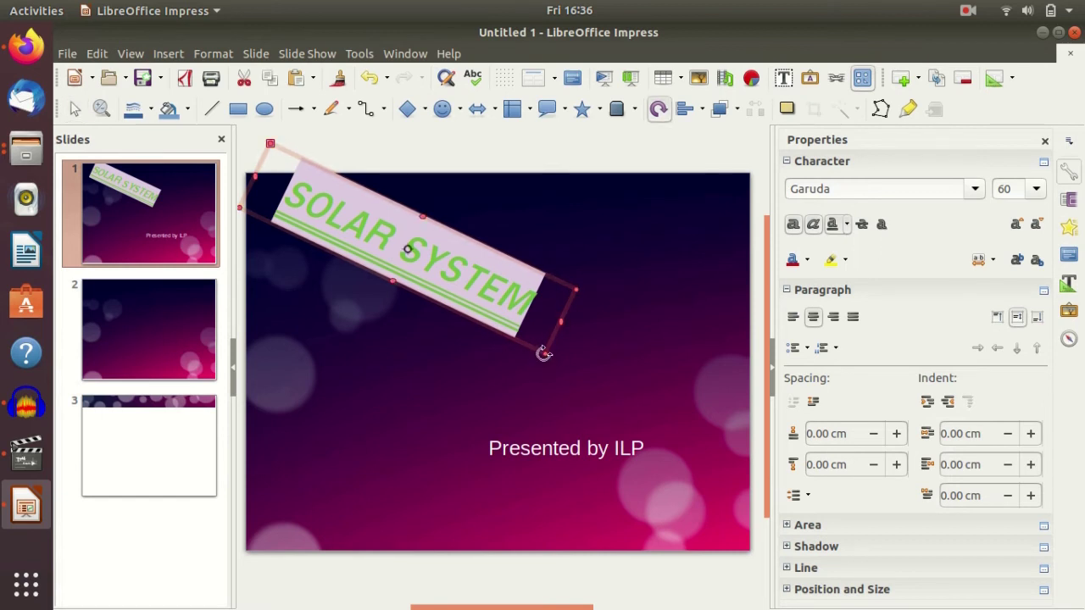
pyautogui.moveTo(540, 355); pyautogui.dragTo(548, 255)
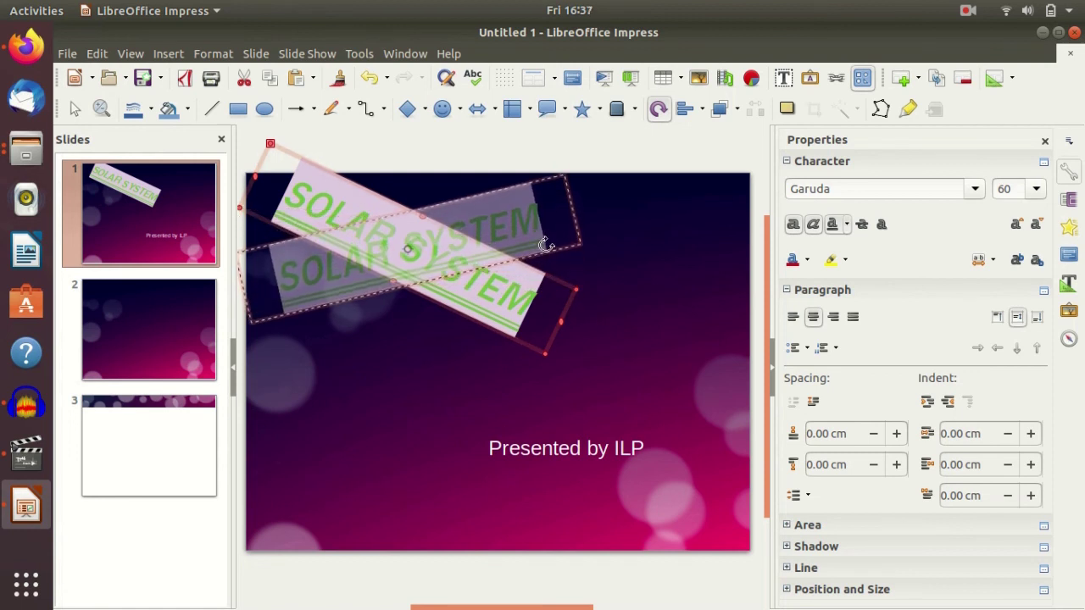
pyautogui.moveTo(549, 255); pyautogui.dragTo(551, 252)
pyautogui.click(585, 311)
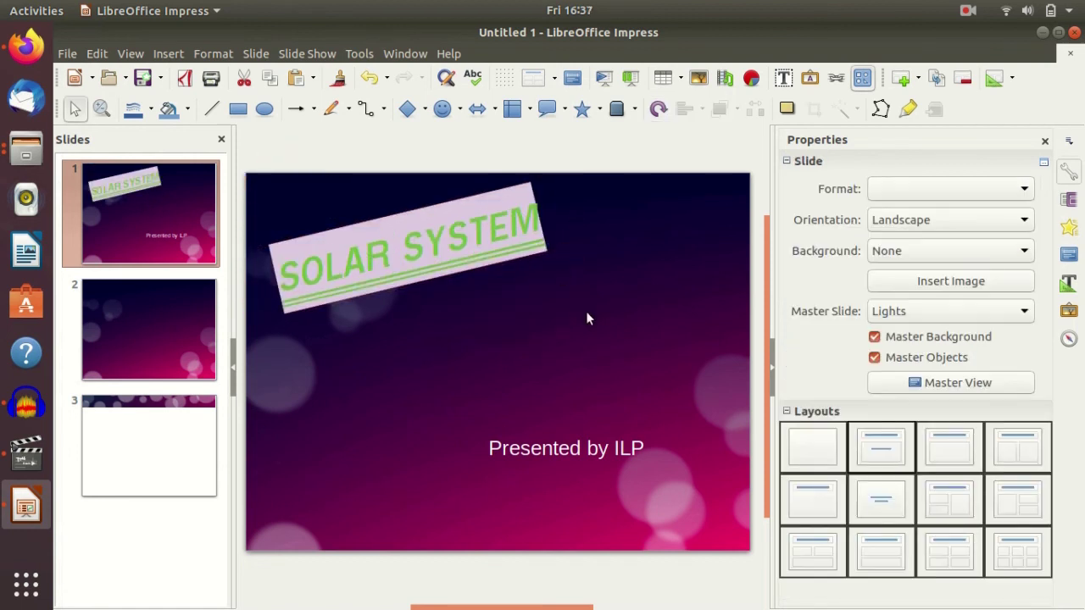
# Rotate the Presented by ILP subtitle so it slants upward, then deselect it
pyautogui.click(575, 445)
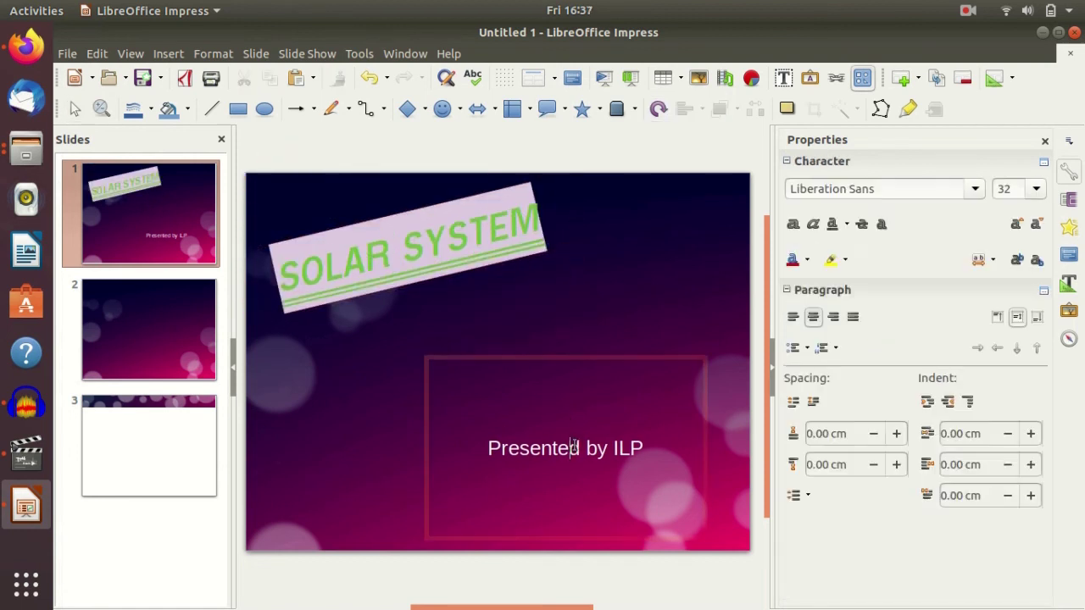
pyautogui.click(697, 539)
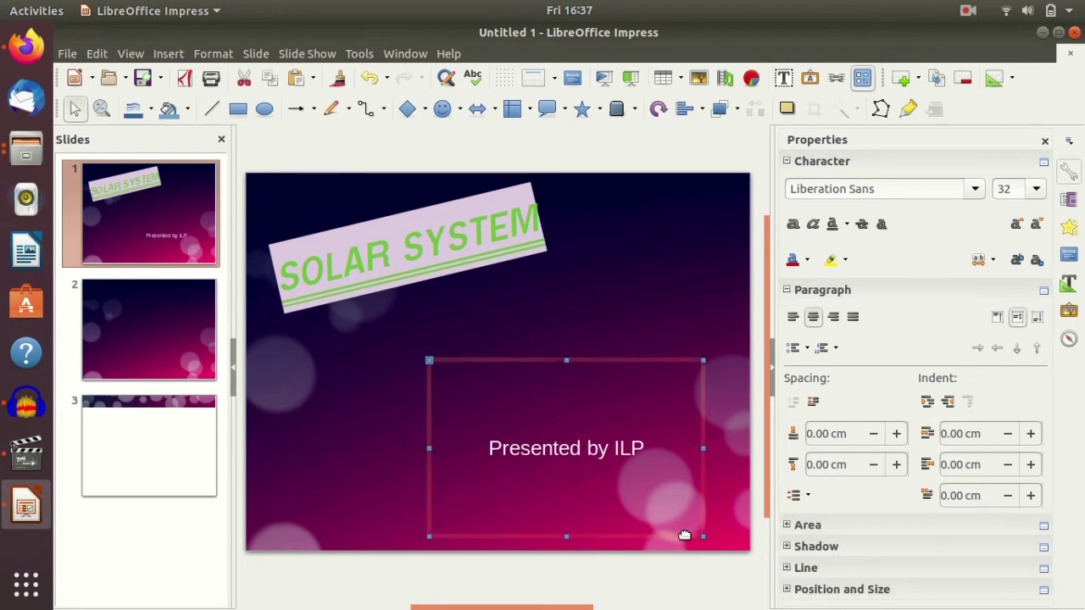
pyautogui.click(685, 533)
pyautogui.moveTo(704, 534); pyautogui.dragTo(720, 448)
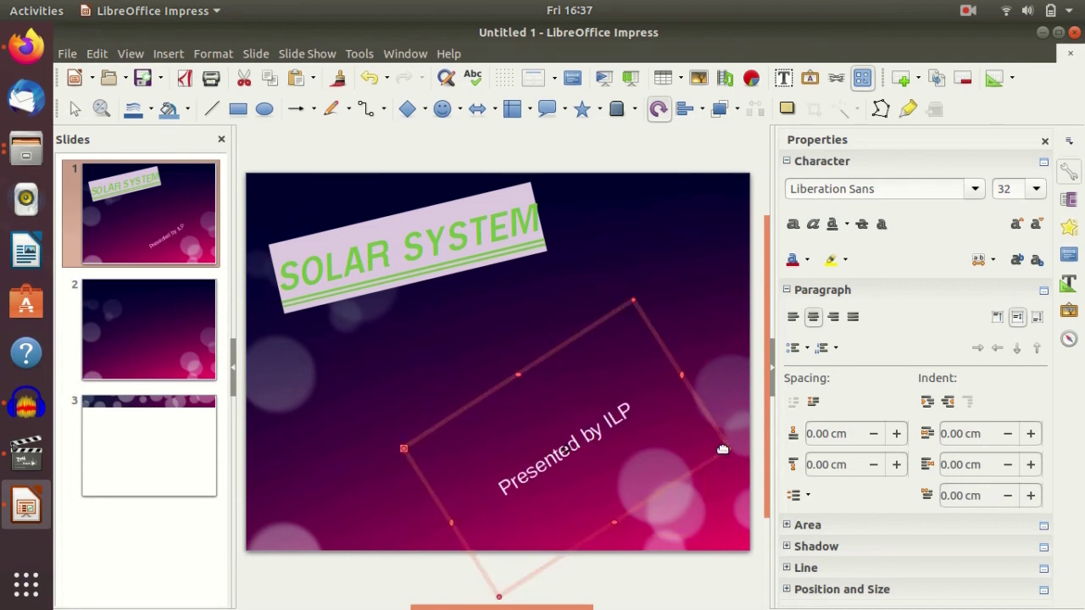
pyautogui.click(645, 239)
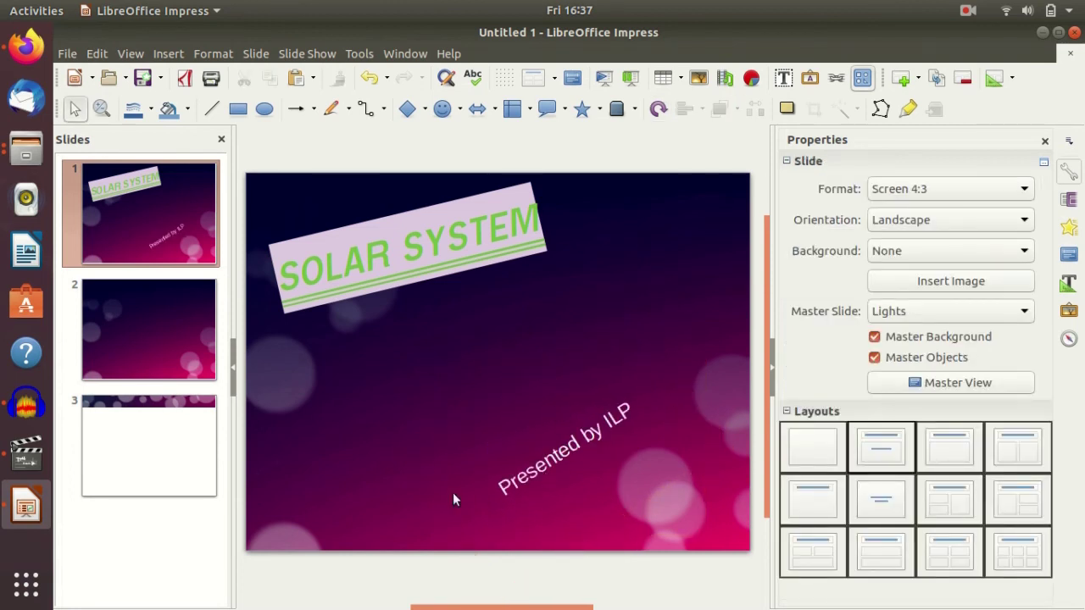
pyautogui.click(388, 251)
pyautogui.click(555, 321)
# Delete the old second slide and insert a new slide after the title slide
pyautogui.click(161, 328)
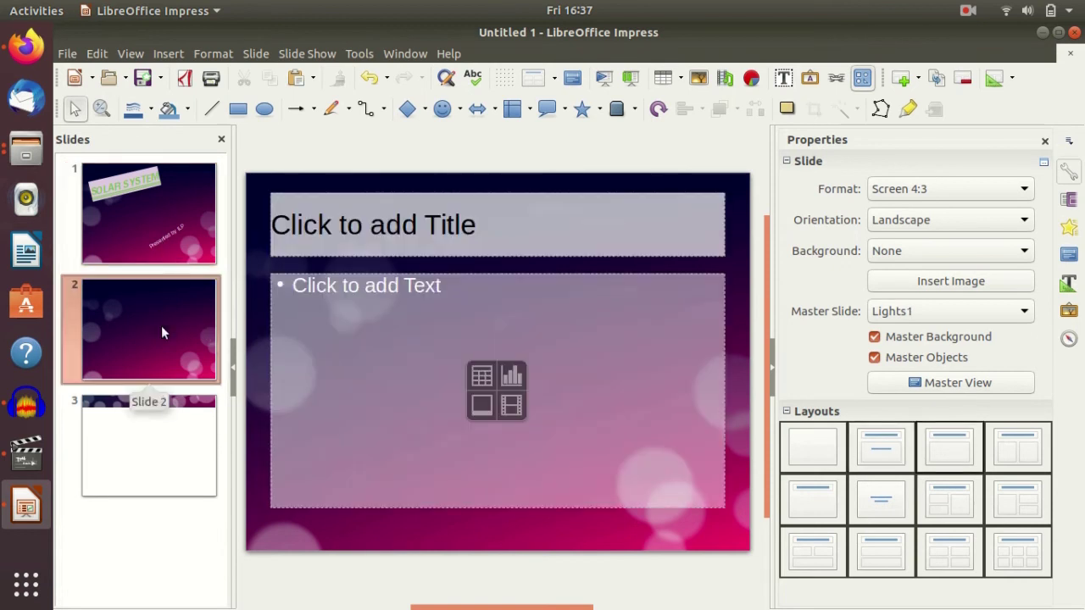
pyautogui.press('Delete')
pyautogui.press('Delete')
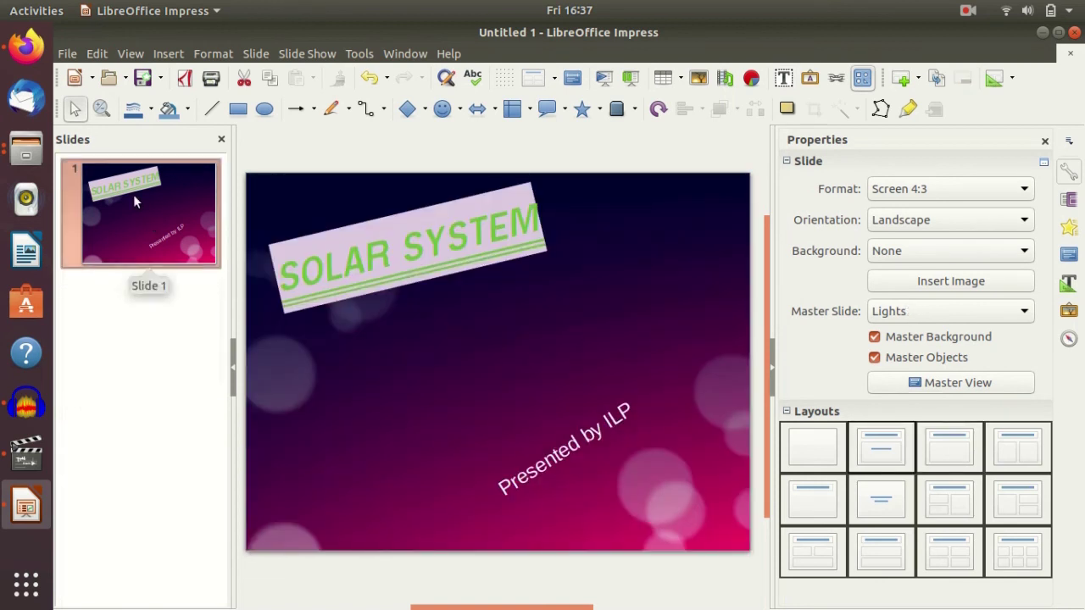
pyautogui.hotkey('ctrl', 'm')
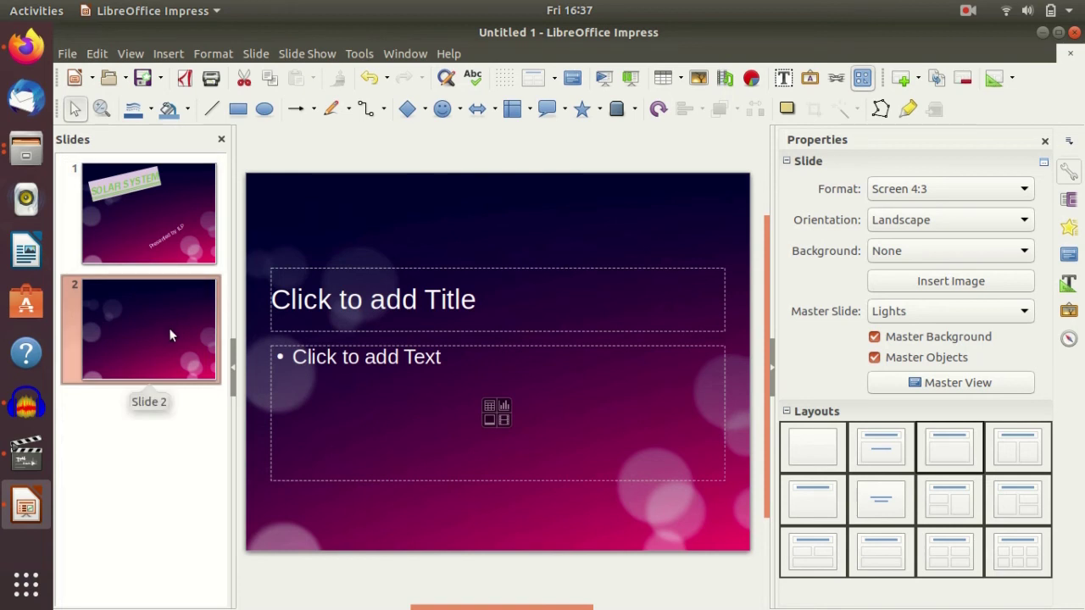
# Add three more new slides for five in total, then return to the title slide
pyautogui.click(258, 53)
pyautogui.click(273, 73)
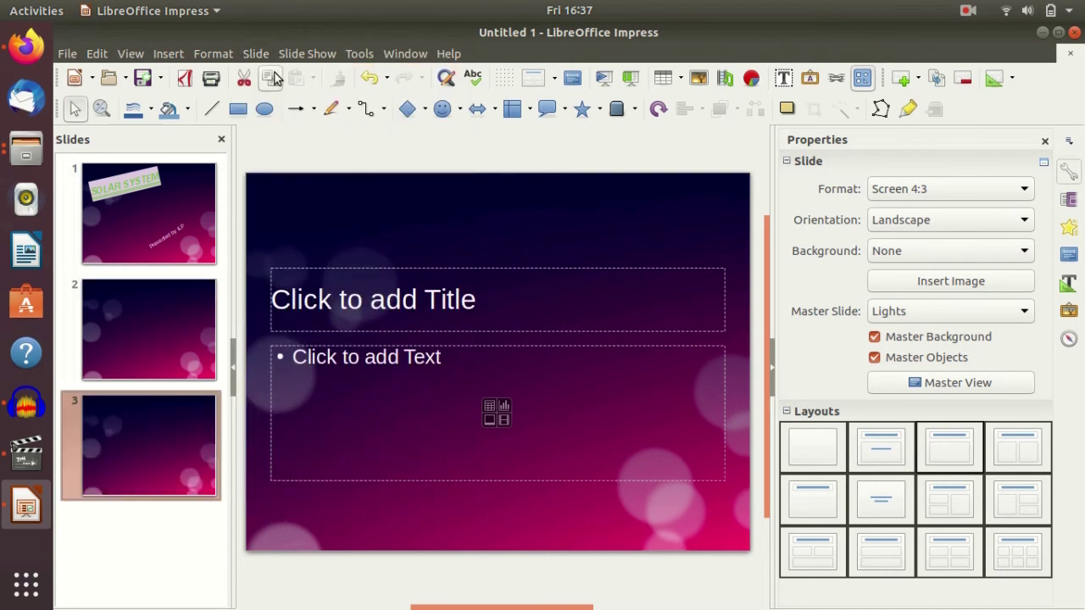
pyautogui.click(903, 79)
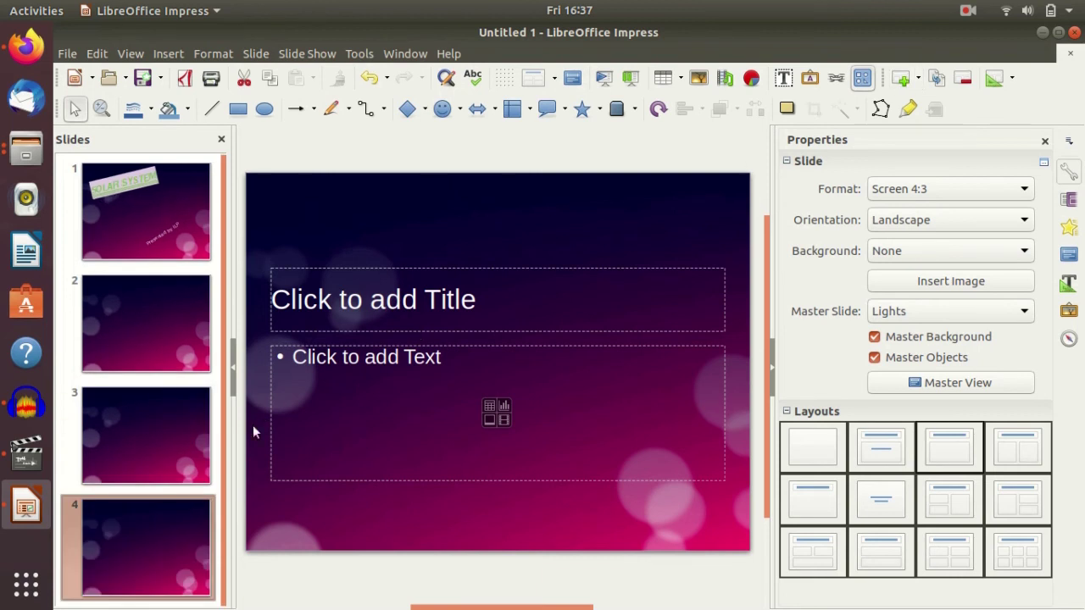
pyautogui.hotkey('ctrl', 'm')
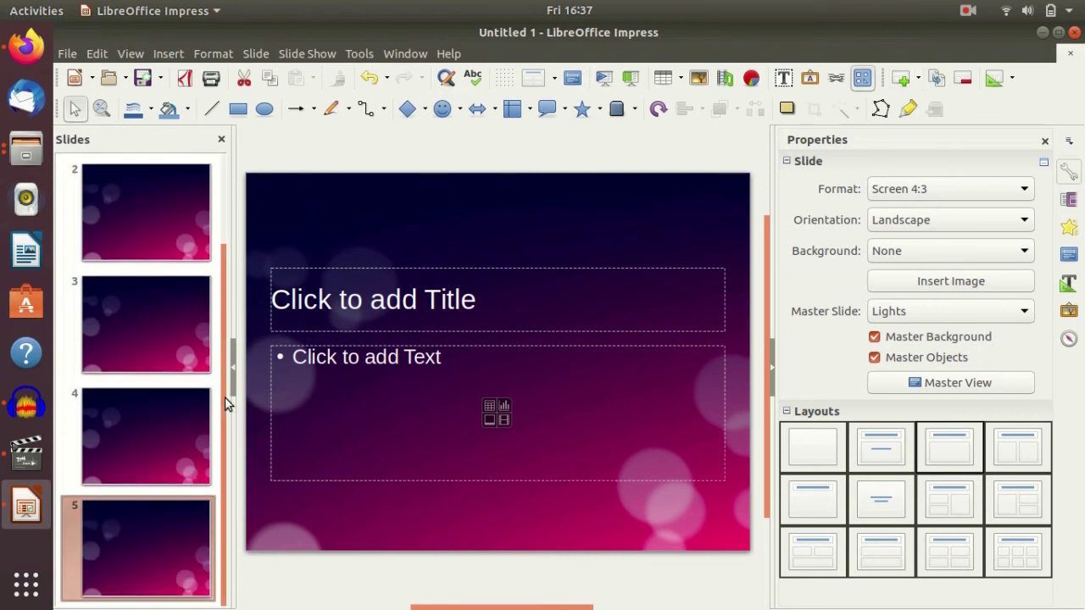
pyautogui.scroll(2, 223, 397)
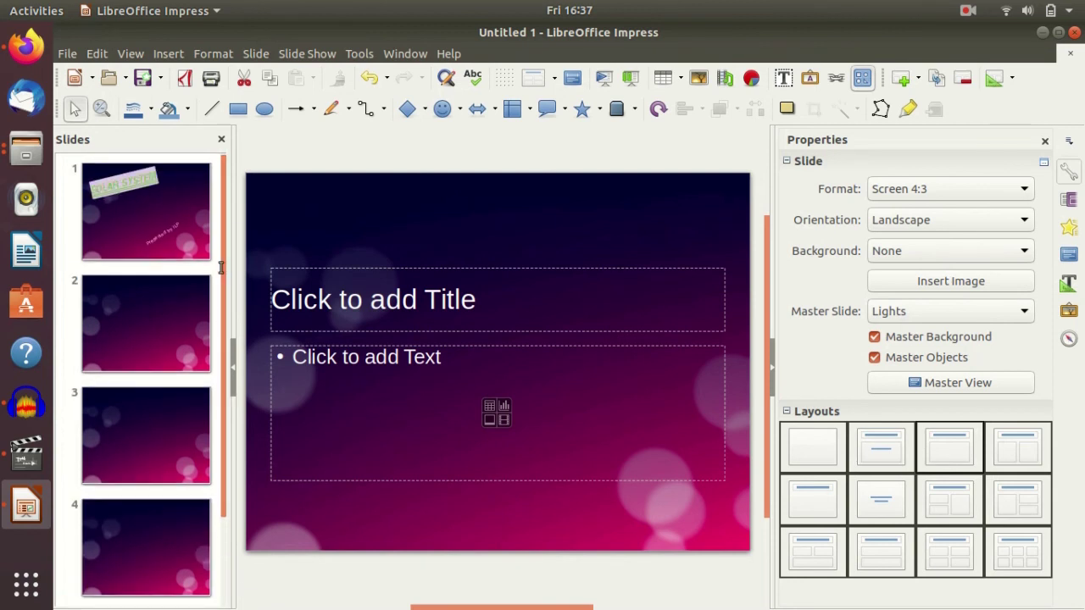
pyautogui.click(164, 340)
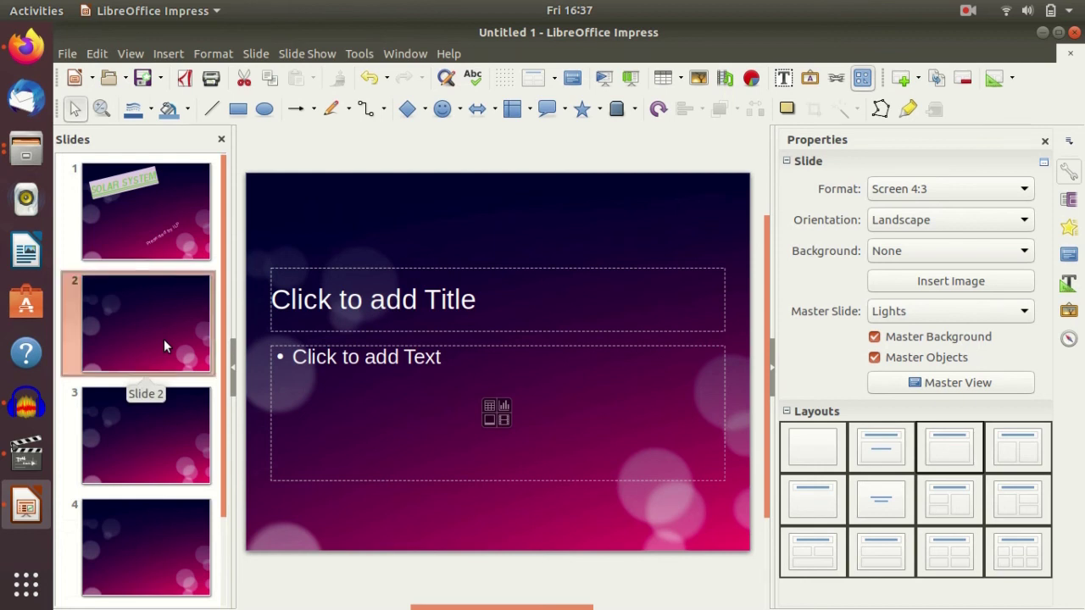
pyautogui.click(156, 223)
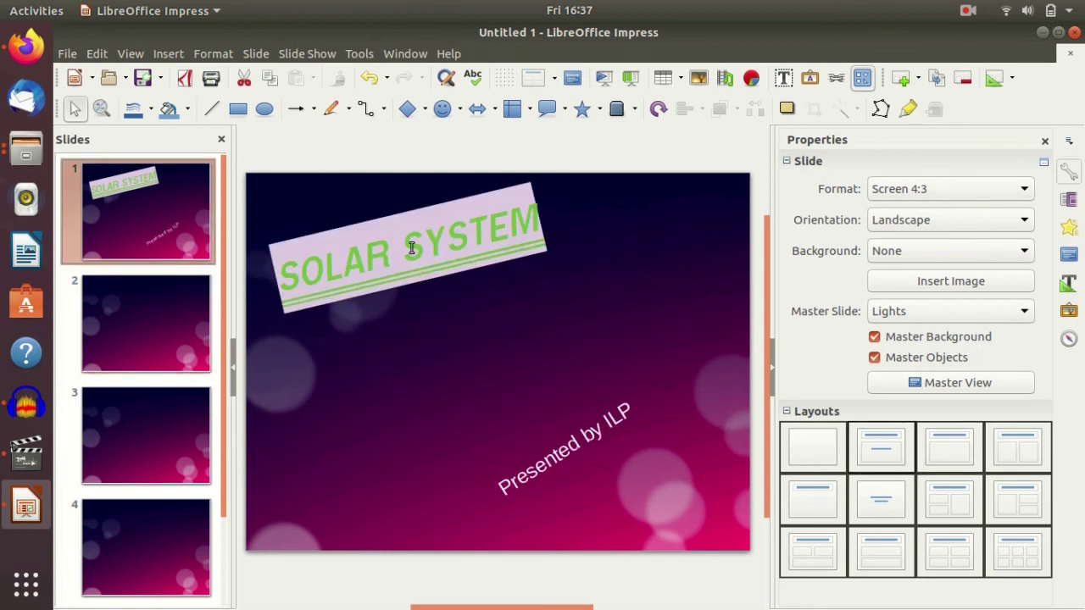
# Select and copy the 'Presented by ILP' subtitle text on slide 1
pyautogui.click(564, 445)
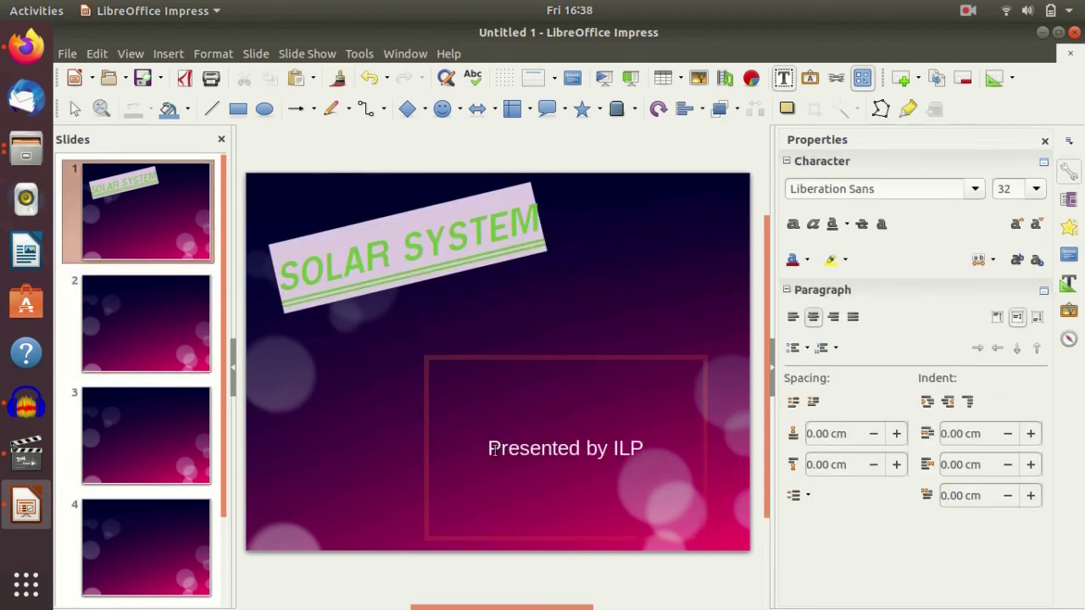
pyautogui.moveTo(485, 450); pyautogui.dragTo(658, 454)
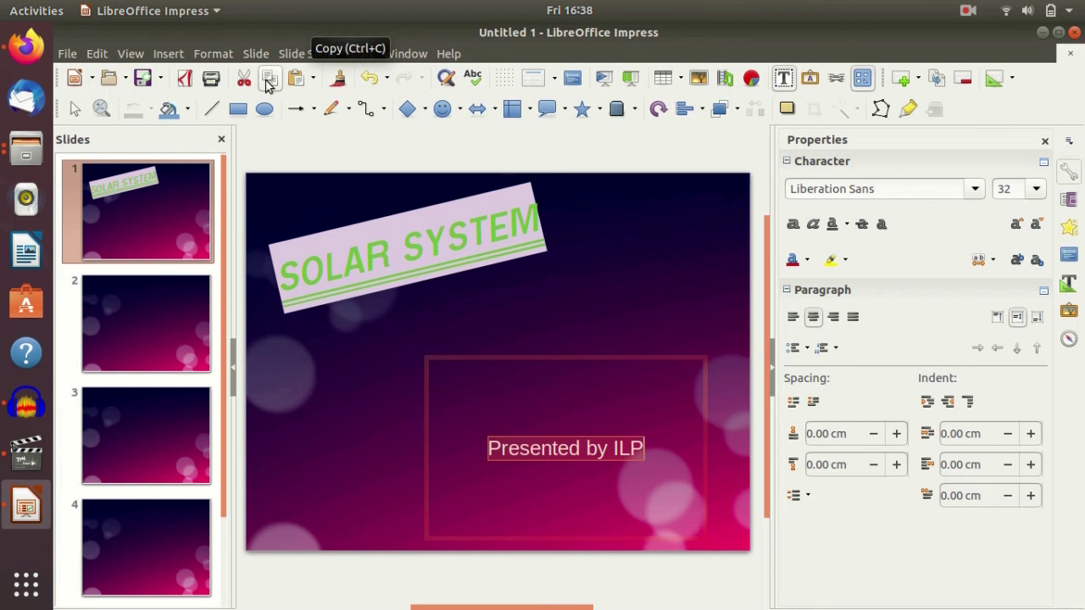
pyautogui.click(269, 81)
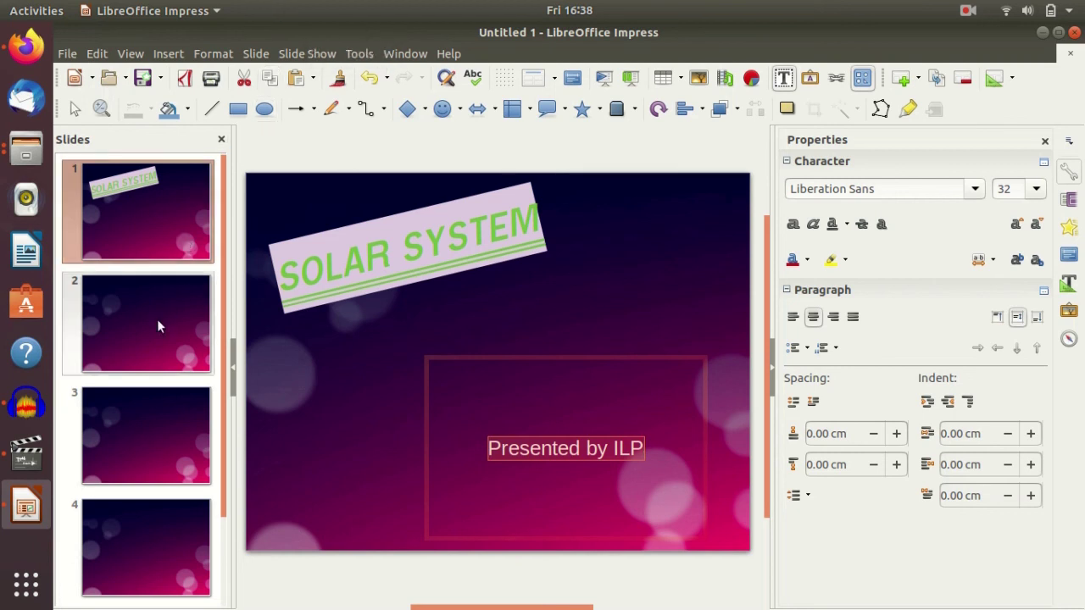
# Enter 'Presented by ILP' in slide 2's content box, then go back to slide 1
pyautogui.click(157, 319)
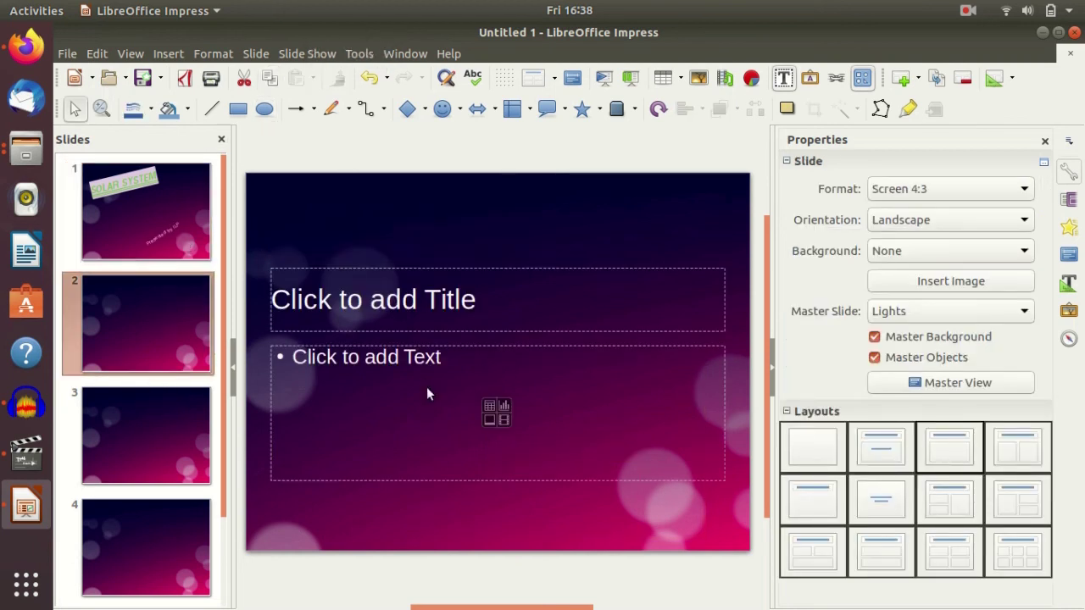
pyautogui.click(409, 361)
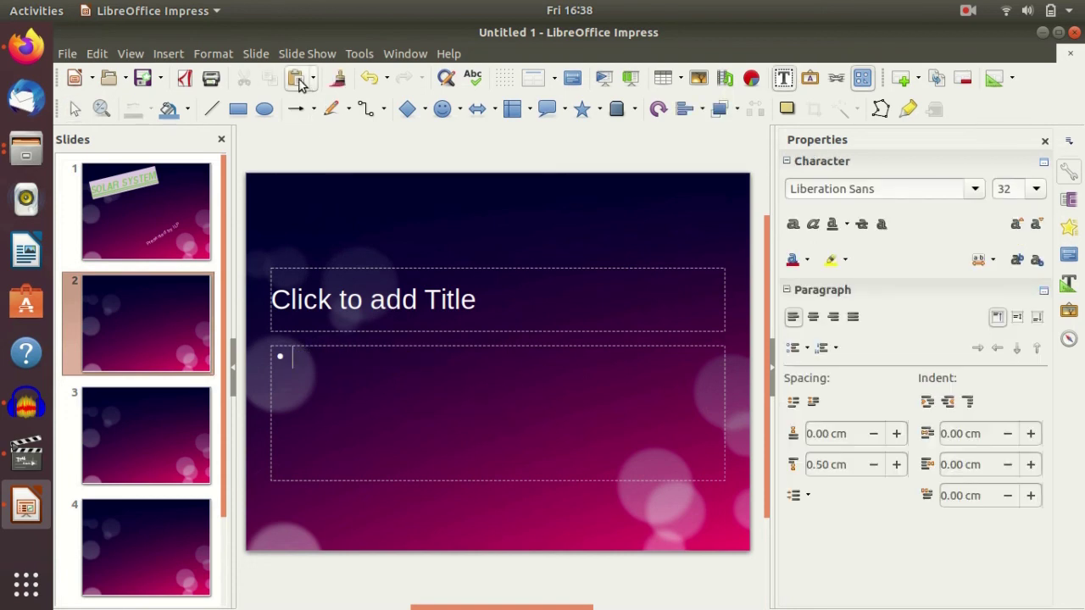
pyautogui.write('Presented by ILP')
pyautogui.click(422, 223)
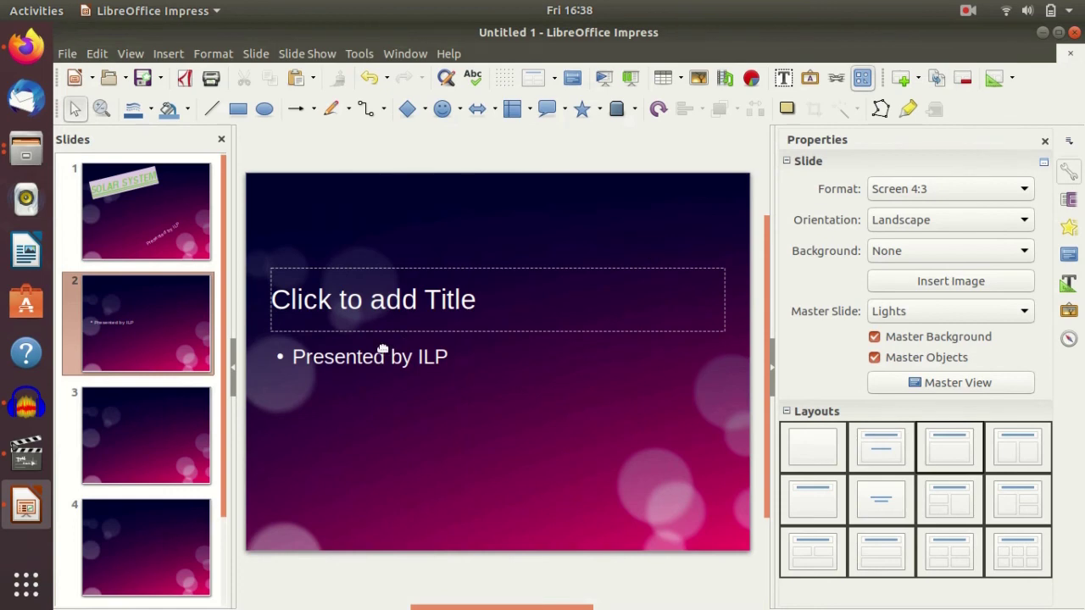
pyautogui.click(381, 373)
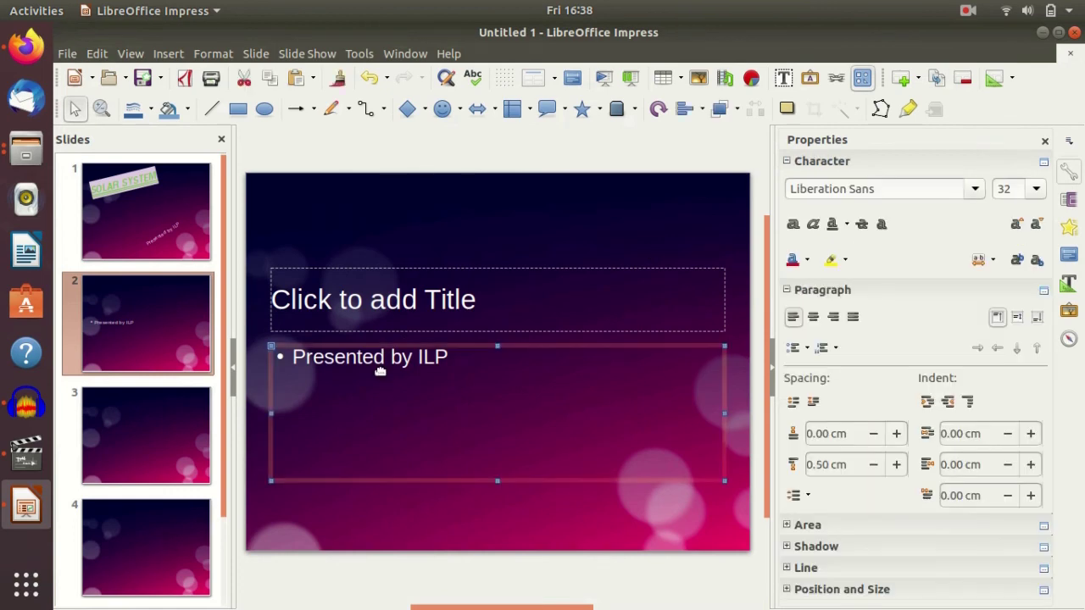
pyautogui.click(135, 205)
# Select and copy the styled SOLAR SYSTEM title text on slide 1
pyautogui.click(332, 276)
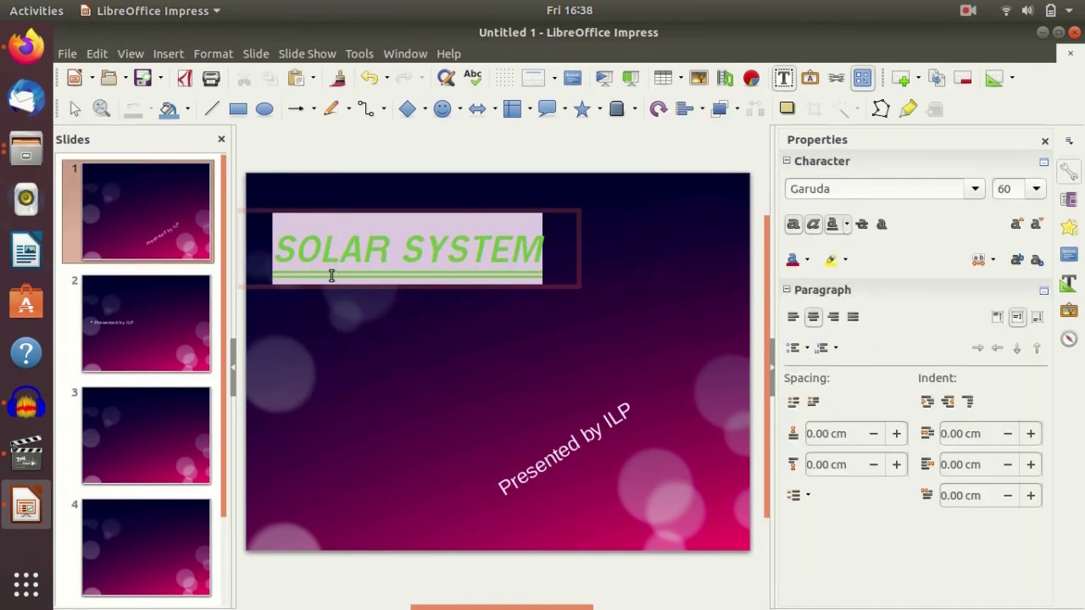
pyautogui.moveTo(271, 247); pyautogui.dragTo(555, 261)
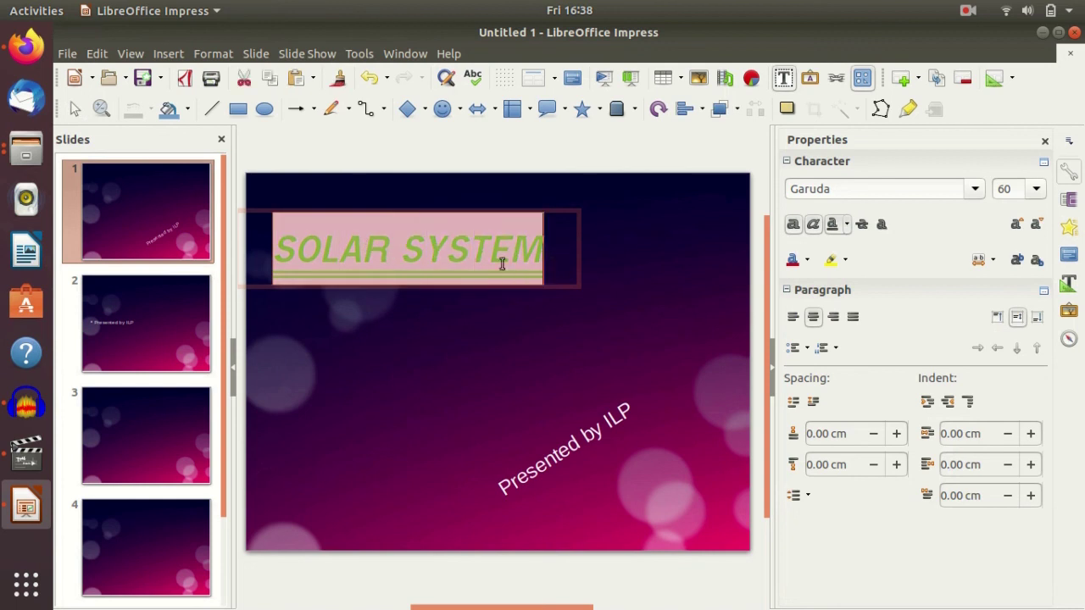
pyautogui.click(271, 79)
# Paste the SOLAR SYSTEM title onto slide 2 and move it up into the title area
pyautogui.click(144, 343)
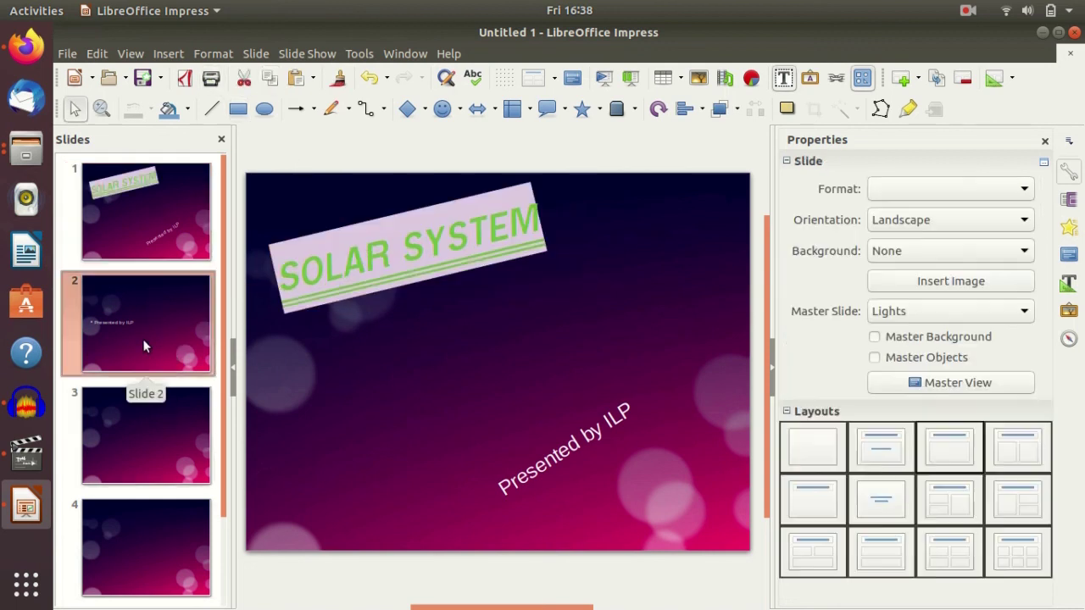
pyautogui.click(346, 312)
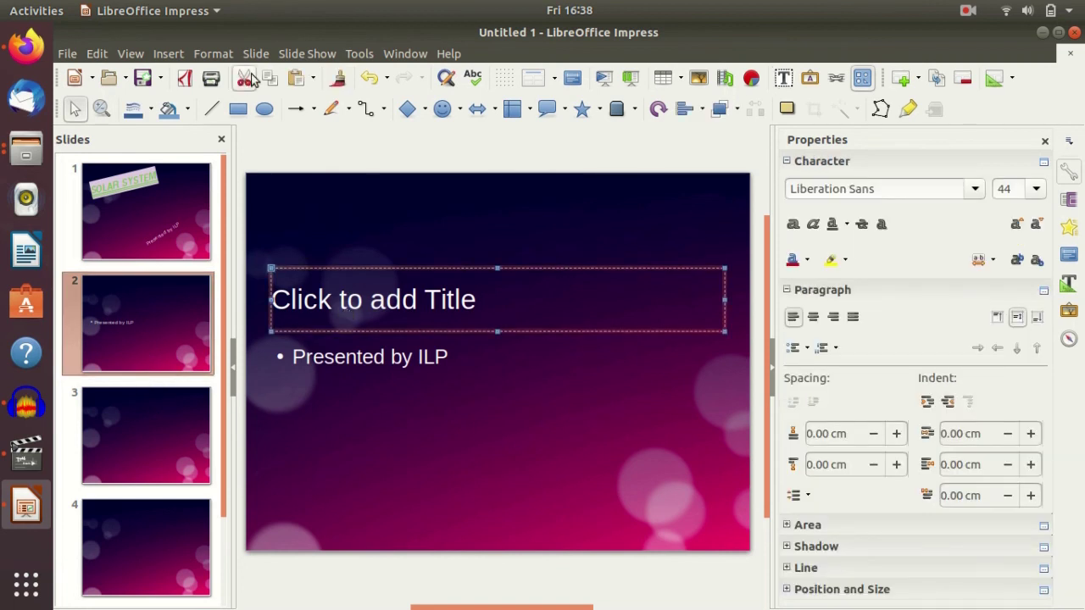
pyautogui.click(297, 79)
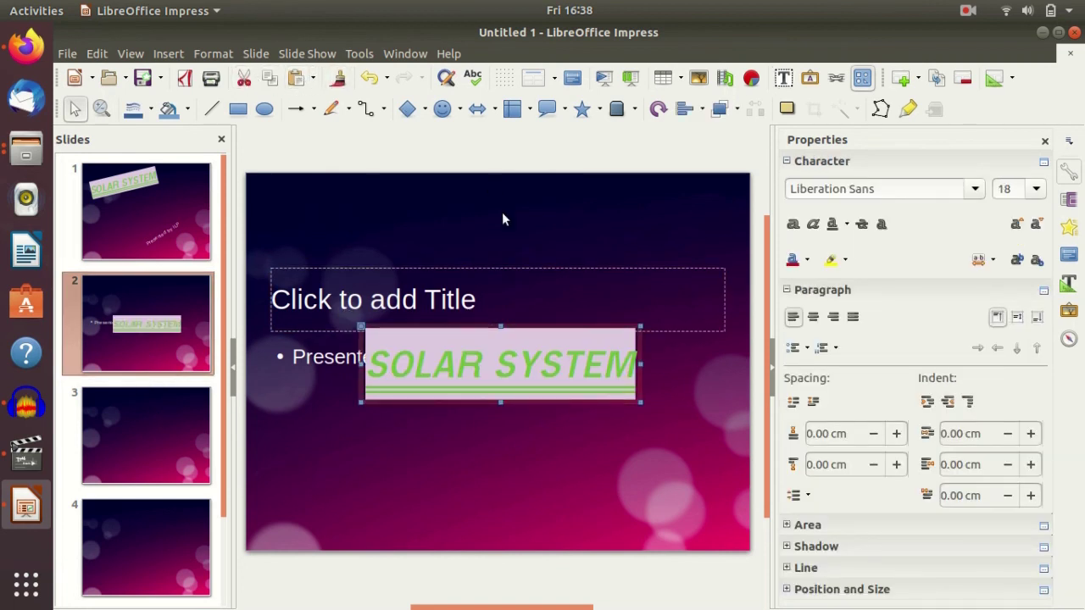
pyautogui.moveTo(461, 325)
pyautogui.mouseDown()
pyautogui.moveTo(363, 193)
pyautogui.moveTo(392, 236)
pyautogui.moveTo(393, 260)
pyautogui.mouseUp()
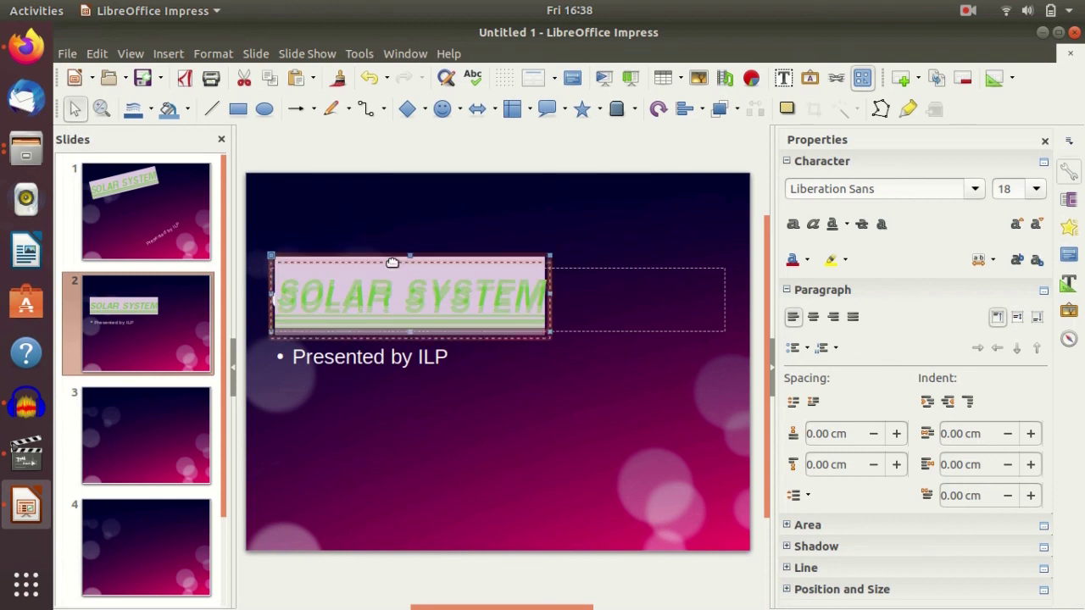
pyautogui.click(532, 228)
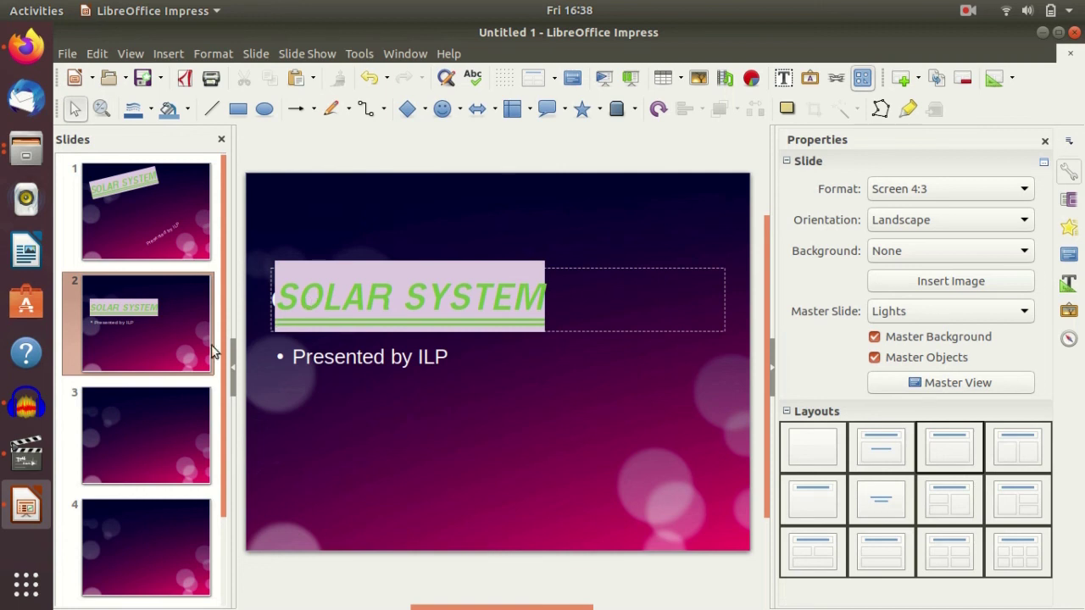
pyautogui.click(148, 196)
pyautogui.click(155, 326)
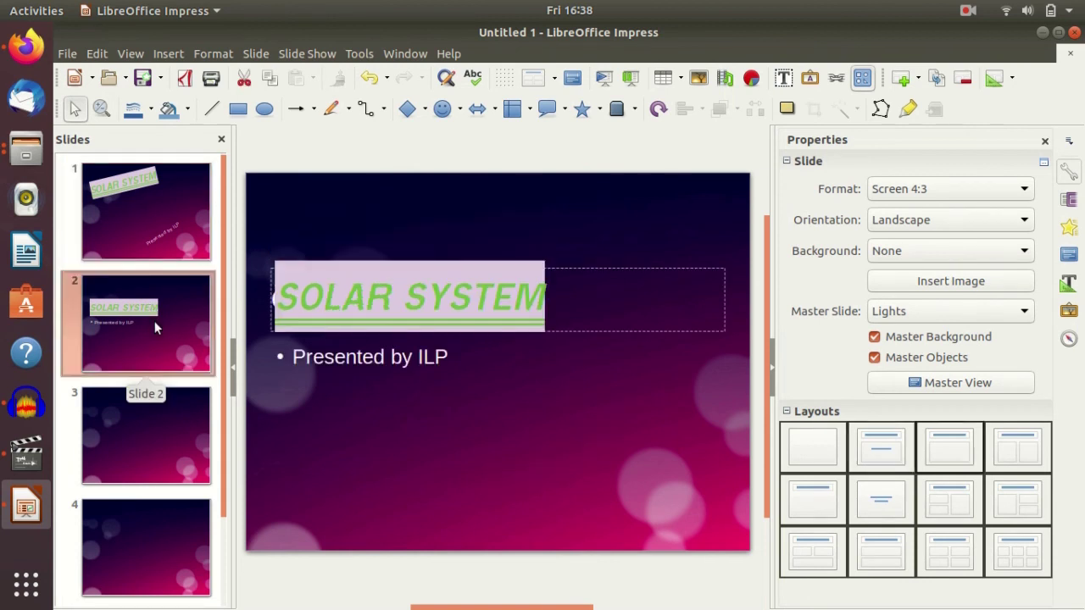